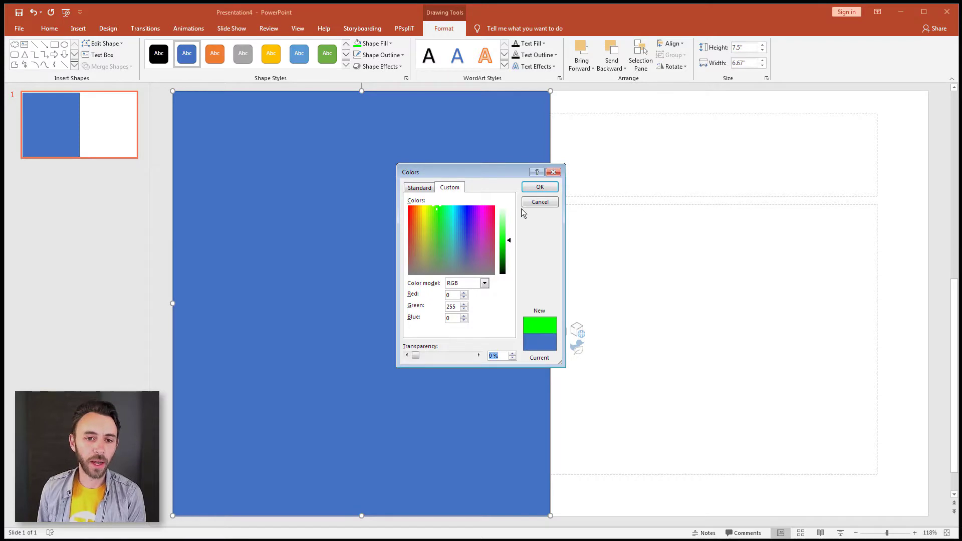
Fill the rectangle covering half the slide with pure green (RGB 0, 255, 0) and remove its outline.
{"action": "left_click", "coordinate": [532, 189]}
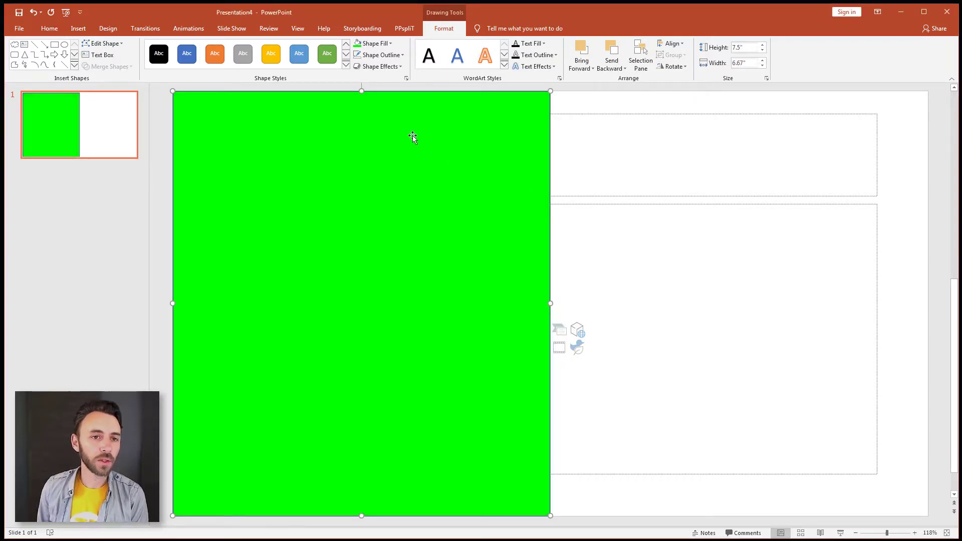
{"action": "left_click", "coordinate": [397, 53]}
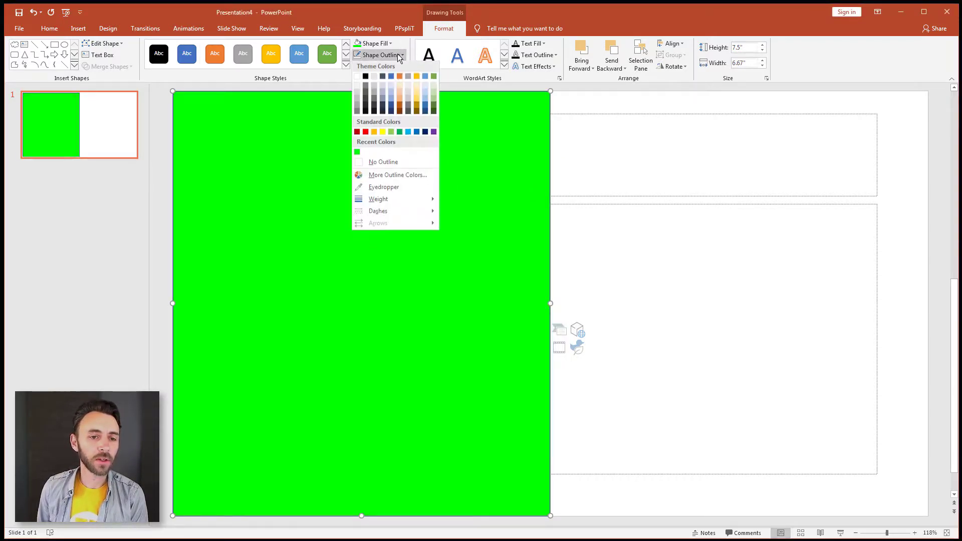
{"action": "left_click", "coordinate": [389, 161]}
{"action": "left_click", "coordinate": [616, 206]}
Send the green rectangle to the back and narrow both text placeholders to about 5.54" so they fit the white half.
{"action": "right_click", "coordinate": [437, 163]}
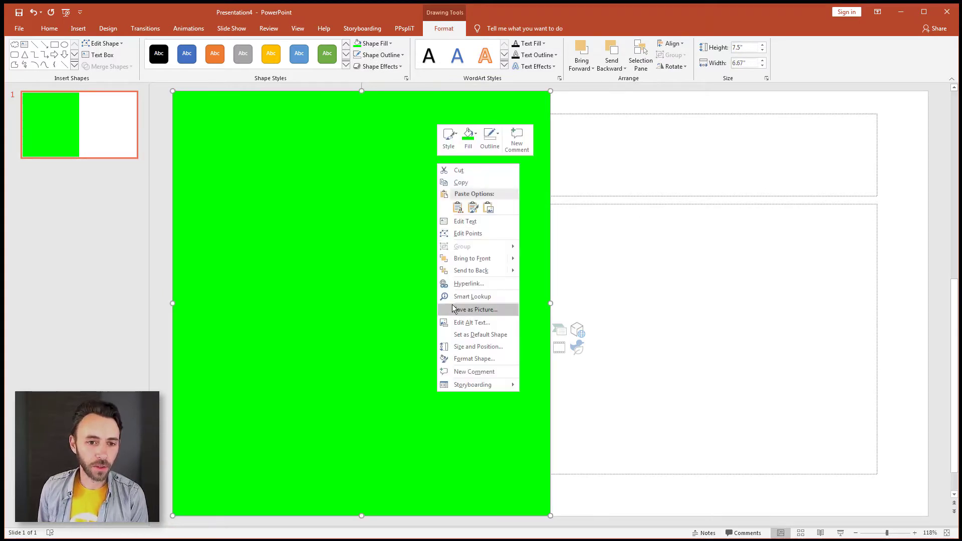
{"action": "left_click", "coordinate": [461, 270]}
{"action": "left_click", "coordinate": [599, 197]}
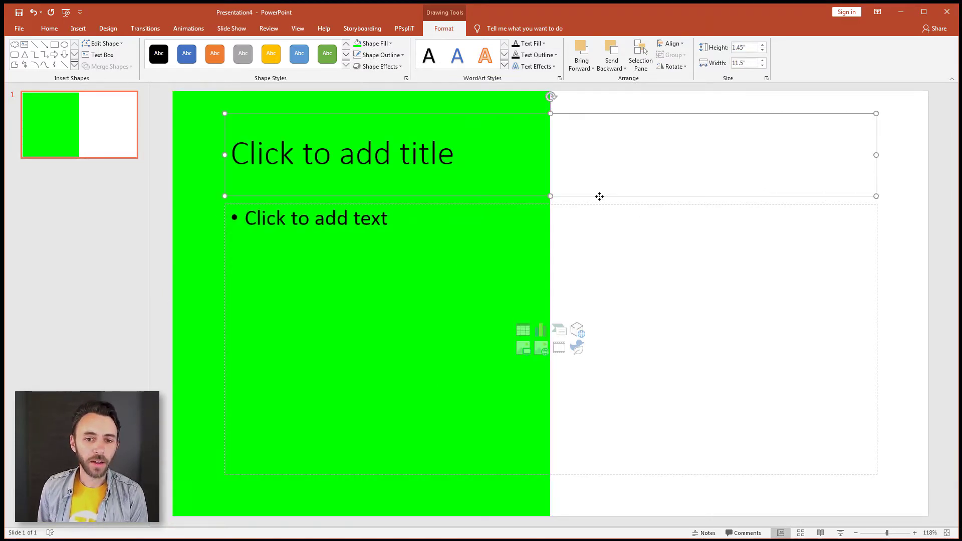
{"action": "left_click", "coordinate": [599, 204], "text": "shift"}
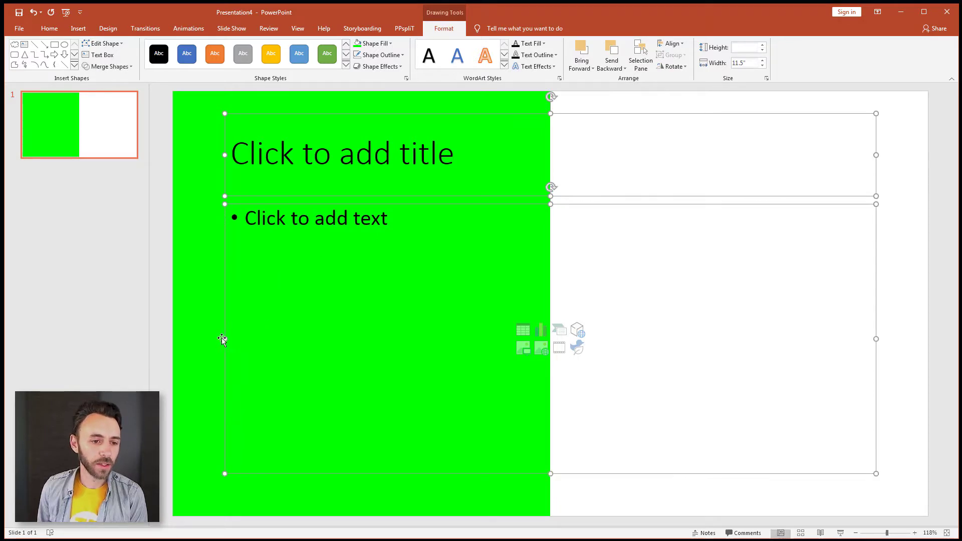
{"action": "left_click_drag", "start_coordinate": [255, 340], "coordinate": [562, 345]}
Enter "Bulleted List" as the slide title.
{"action": "left_click", "coordinate": [660, 156]}
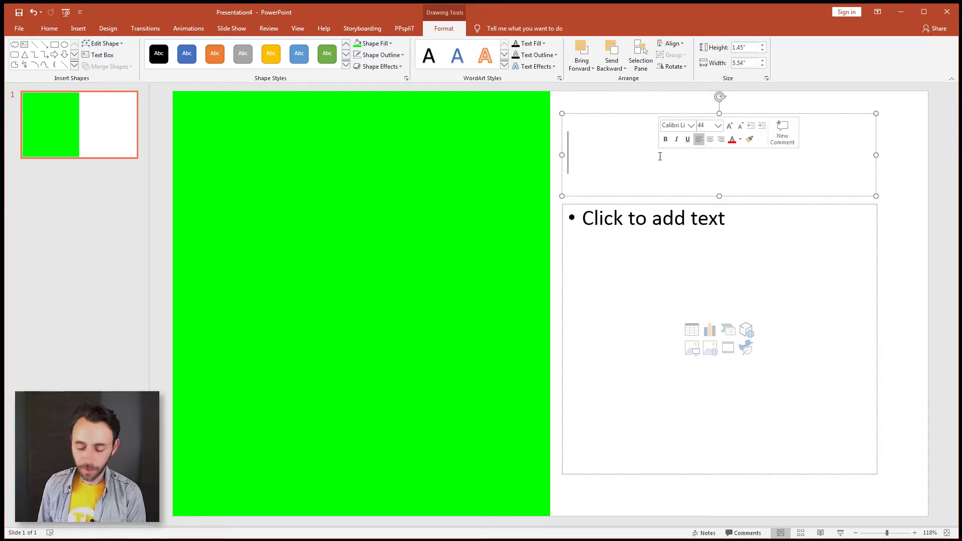
{"action": "type", "text": "Bullete"}
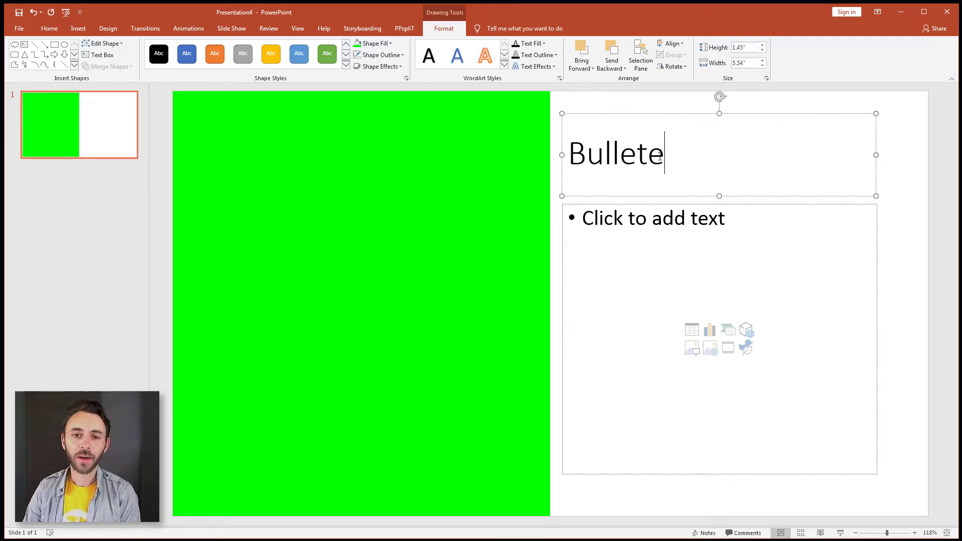
{"action": "type", "text": "d List"}
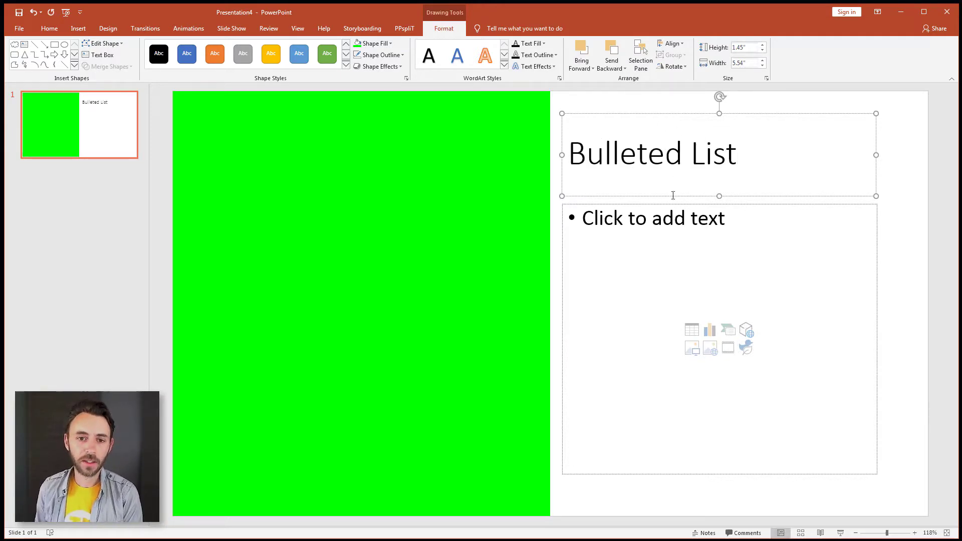
Fill the content placeholder with the bullets One, Two and Three.
{"action": "left_click", "coordinate": [683, 242]}
{"action": "type", "text": "One"}
{"action": "key", "text": "Return"}
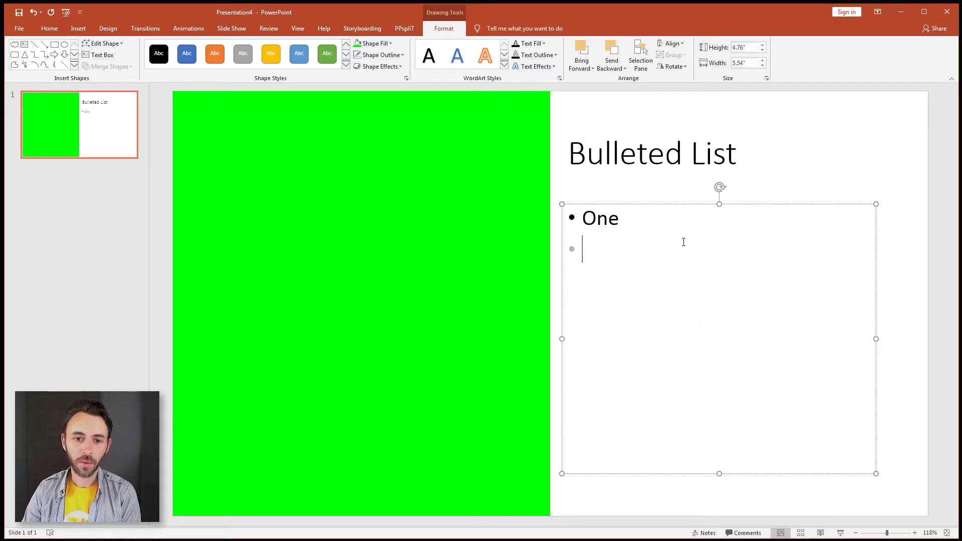
{"action": "type", "text": "Two "}
{"action": "type", "text": "Three"}
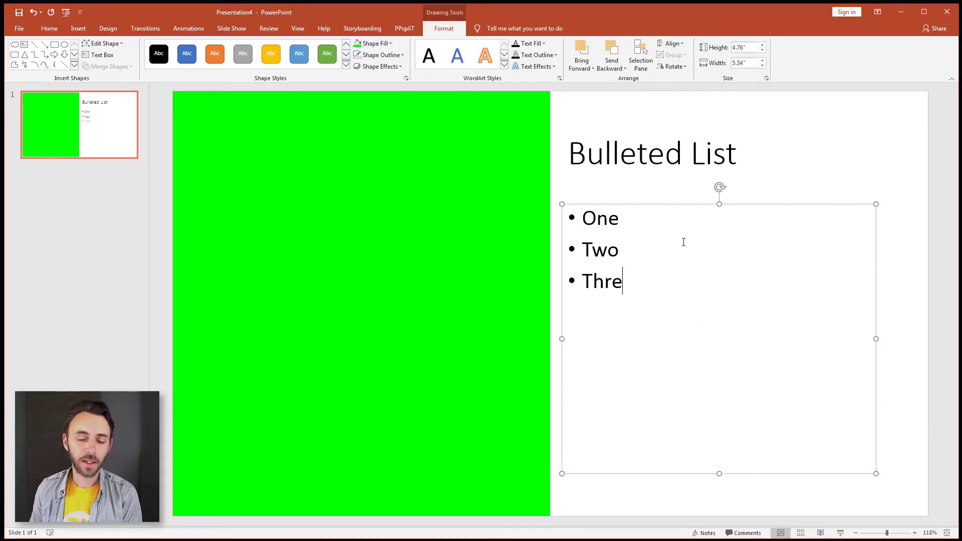
Apply a Fade animation to the bulleted text box.
{"action": "left_click", "coordinate": [99, 142]}
{"action": "left_click", "coordinate": [681, 206]}
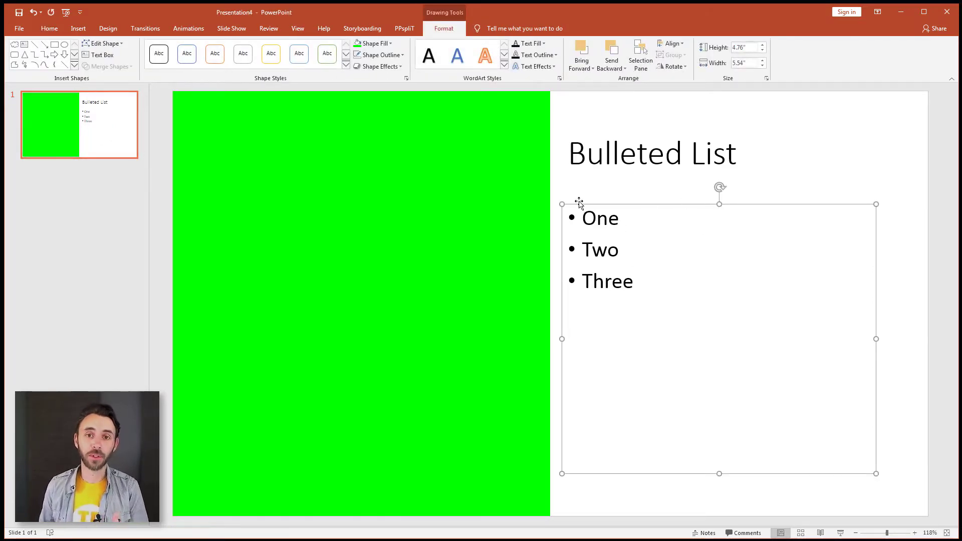
{"action": "left_click", "coordinate": [195, 28]}
{"action": "left_click", "coordinate": [153, 60]}
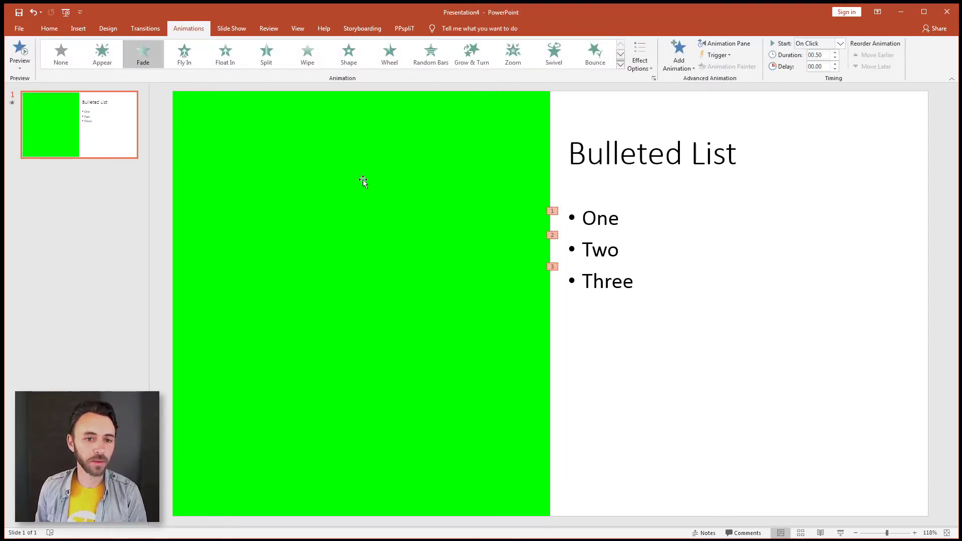
Duplicate the slide and change the copy's bullets to Four, Five and Six.
{"action": "key", "text": "ctrl+v"}
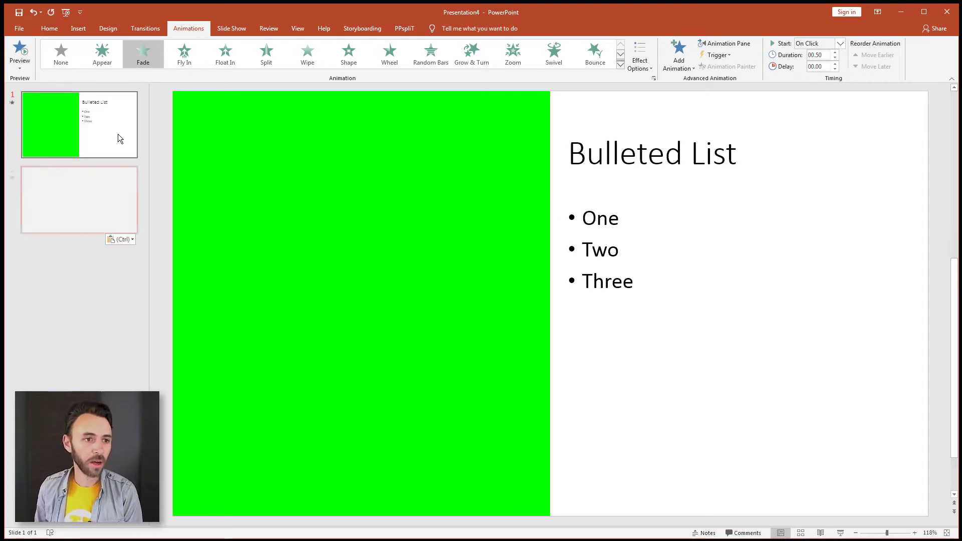
{"action": "double_click", "coordinate": [599, 215]}
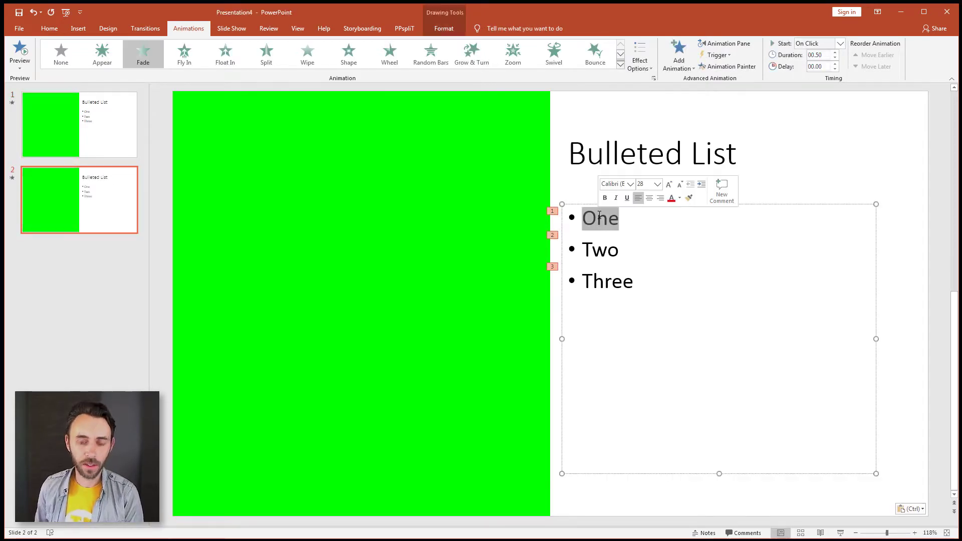
{"action": "type", "text": "Four"}
{"action": "key", "text": "ctrl+shift+Left"}
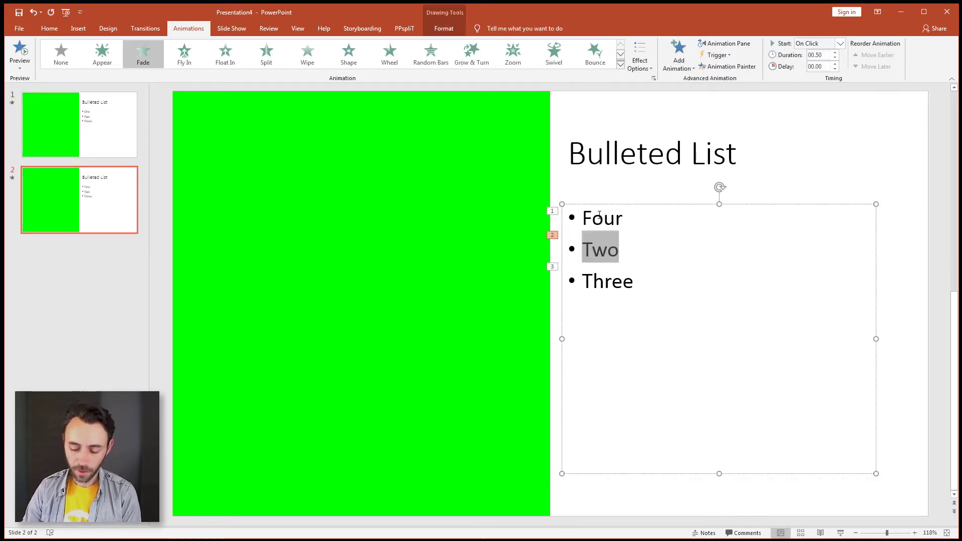
{"action": "type", "text": "Five"}
{"action": "key", "text": "Home"}
{"action": "key", "text": "shift+End"}
{"action": "type", "text": "Six"}
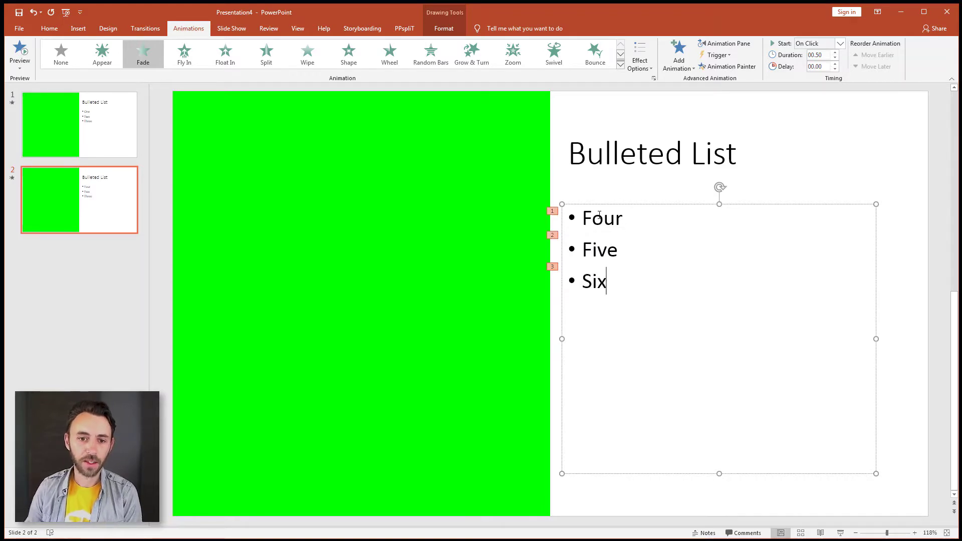
Minimize the browser with the OBS website and shrink the PowerPoint window so it sits beside the OBS window.
{"action": "left_click", "coordinate": [501, 144]}
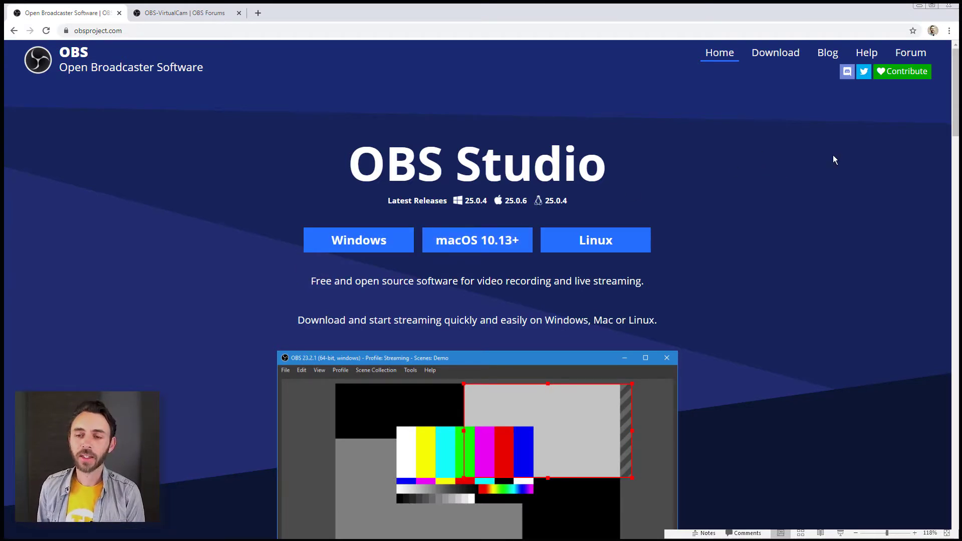
{"action": "left_click", "coordinate": [919, 7]}
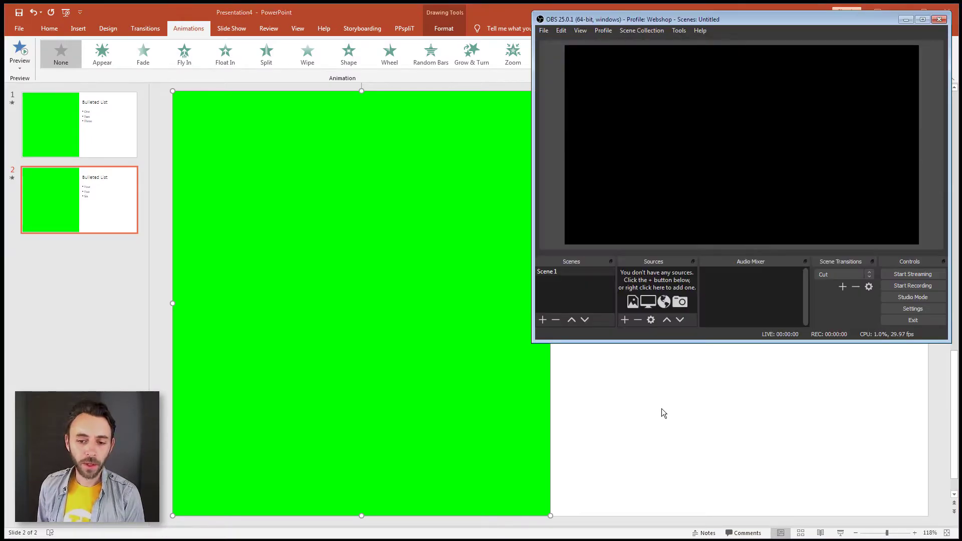
{"action": "left_click_drag", "start_coordinate": [955, 534], "coordinate": [511, 345]}
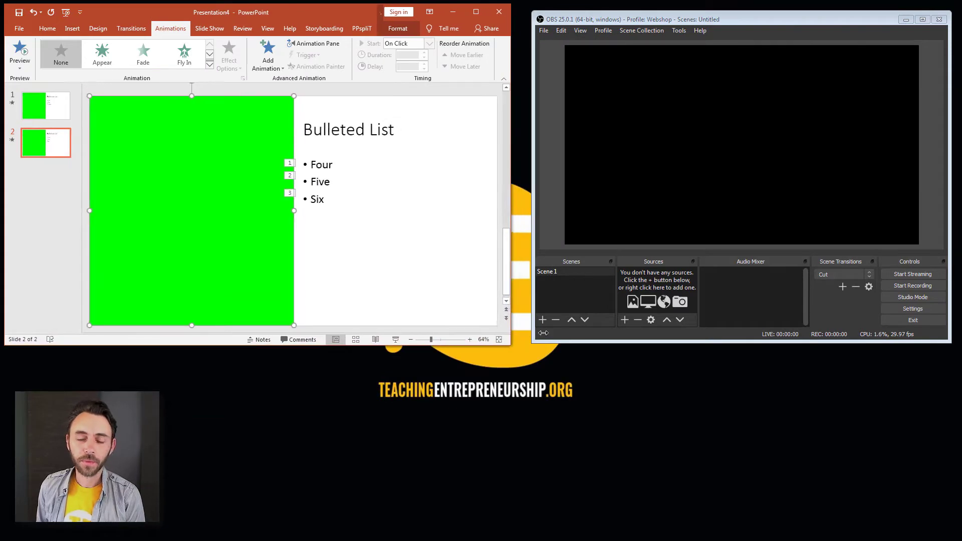
Switch to OBS and check the canvas and output resolution in its video settings.
{"action": "left_click", "coordinate": [744, 169]}
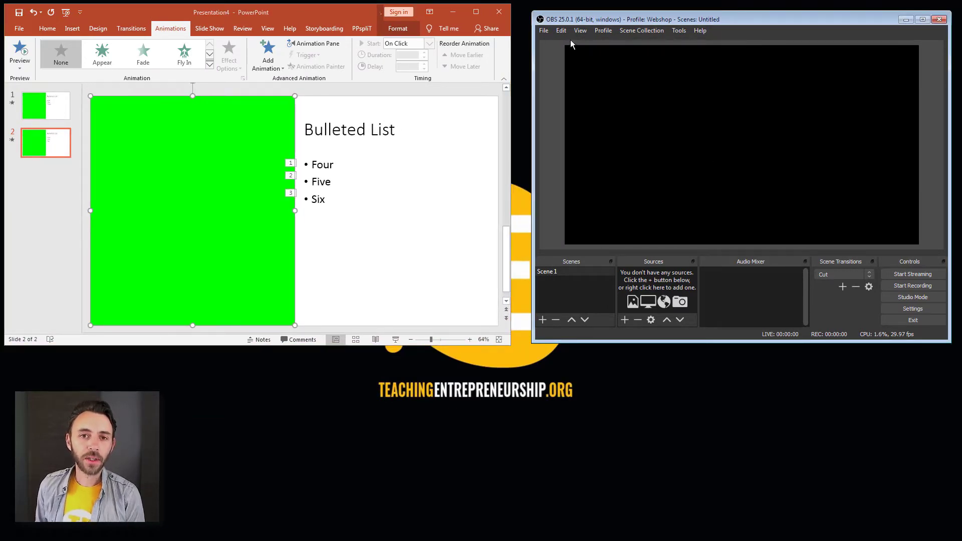
{"action": "left_click", "coordinate": [544, 31]}
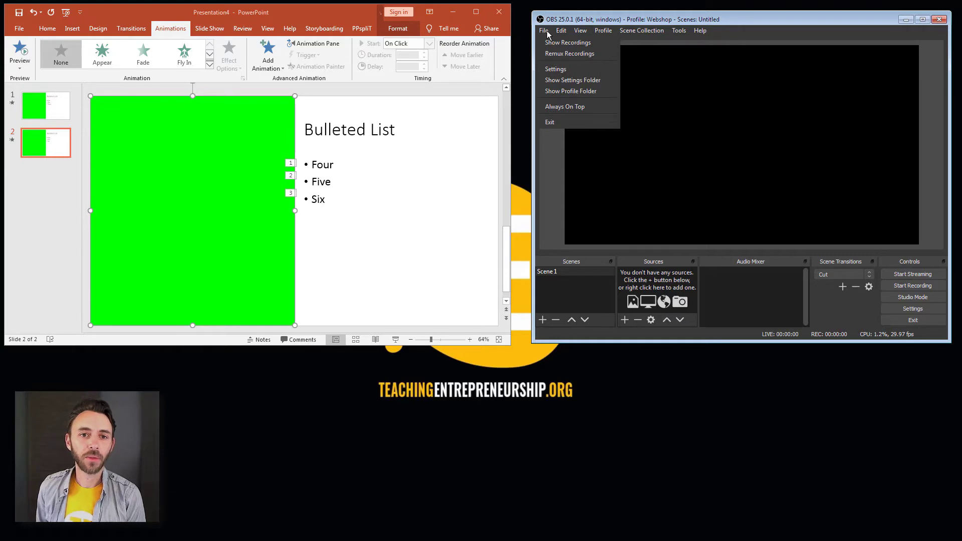
{"action": "left_click", "coordinate": [554, 69]}
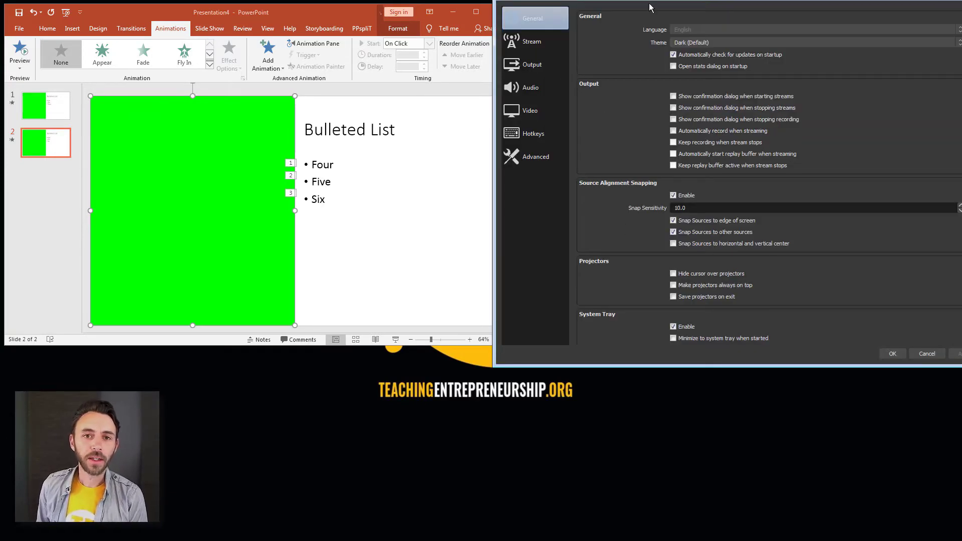
{"action": "left_click_drag", "start_coordinate": [649, 1], "coordinate": [566, 64]}
{"action": "left_click", "coordinate": [465, 167]}
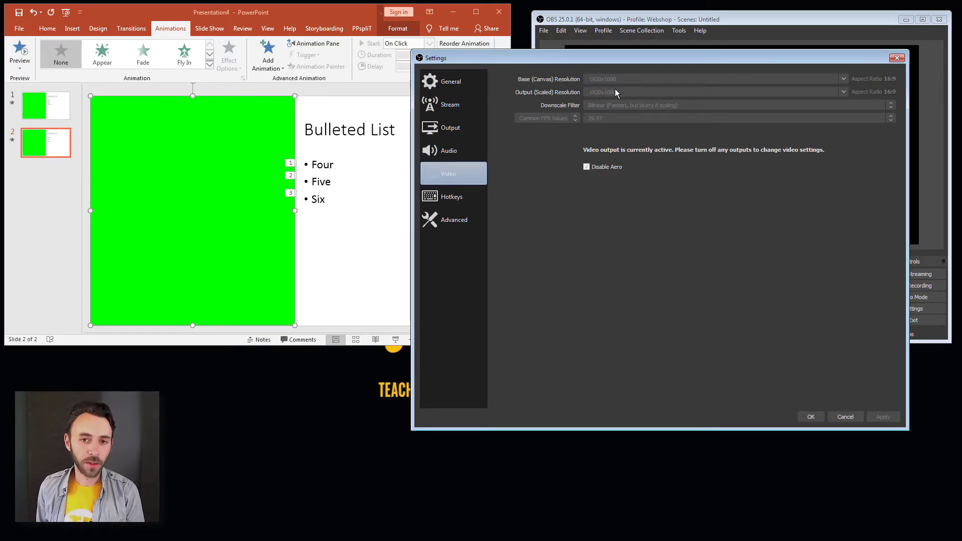
{"action": "left_click", "coordinate": [807, 417]}
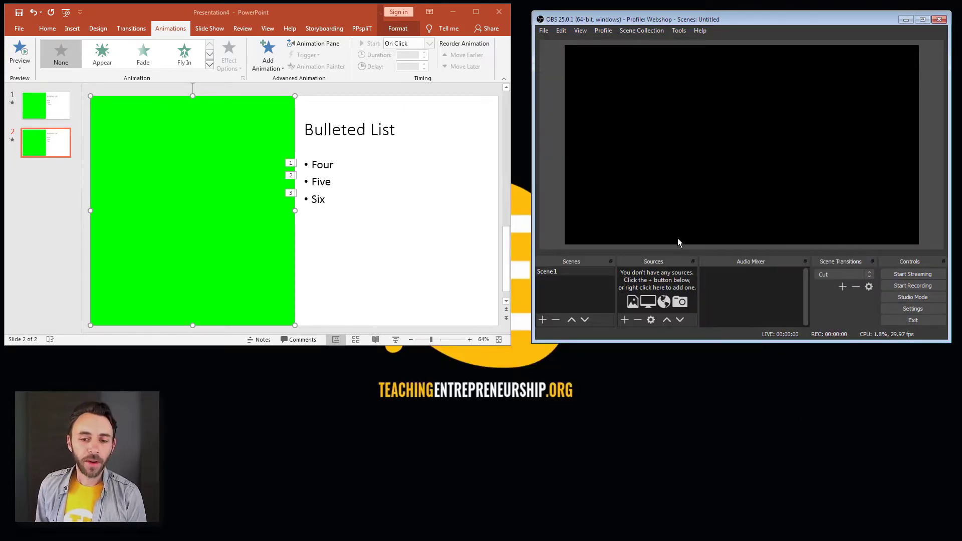
Add a new video capture device source named "Webcam" to Scene 1.
{"action": "left_click", "coordinate": [626, 320]}
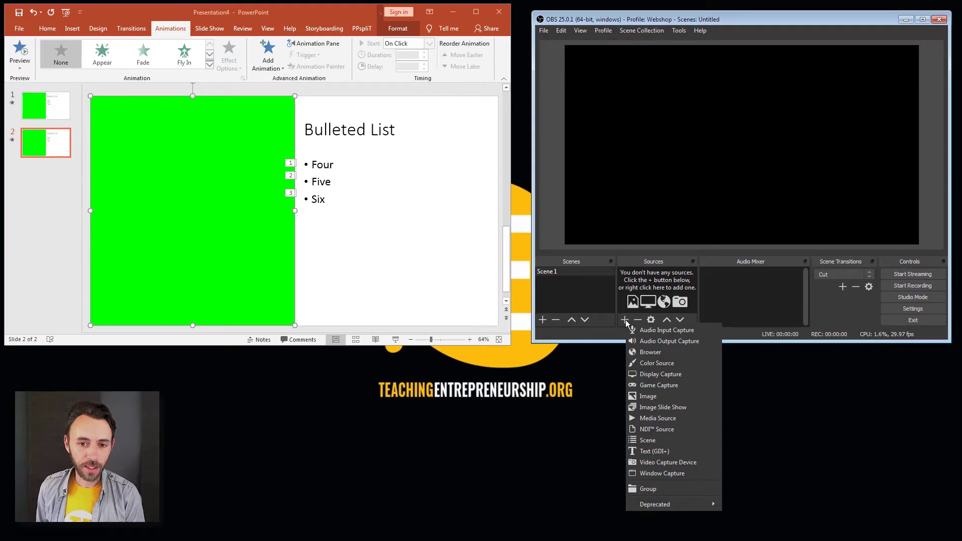
{"action": "left_click", "coordinate": [654, 463]}
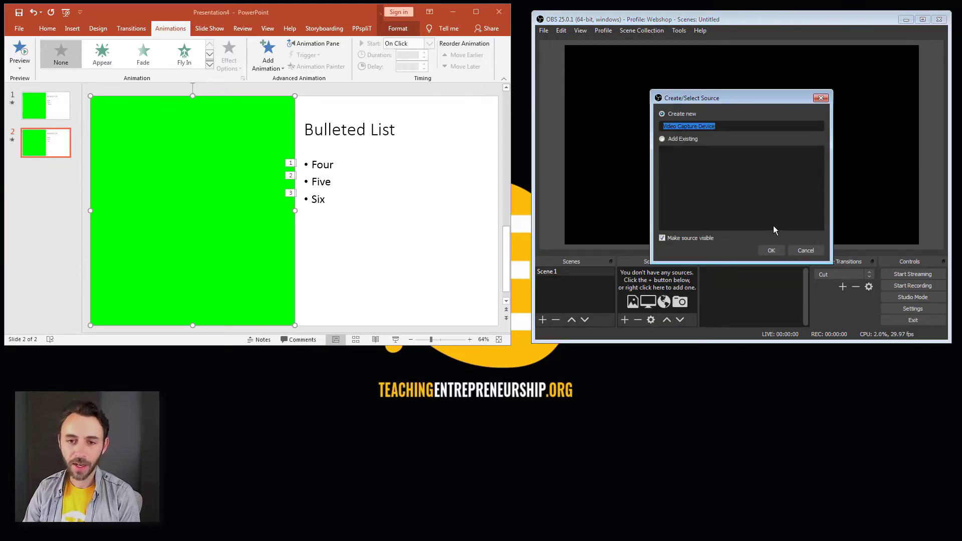
{"action": "type", "text": "Webcam"}
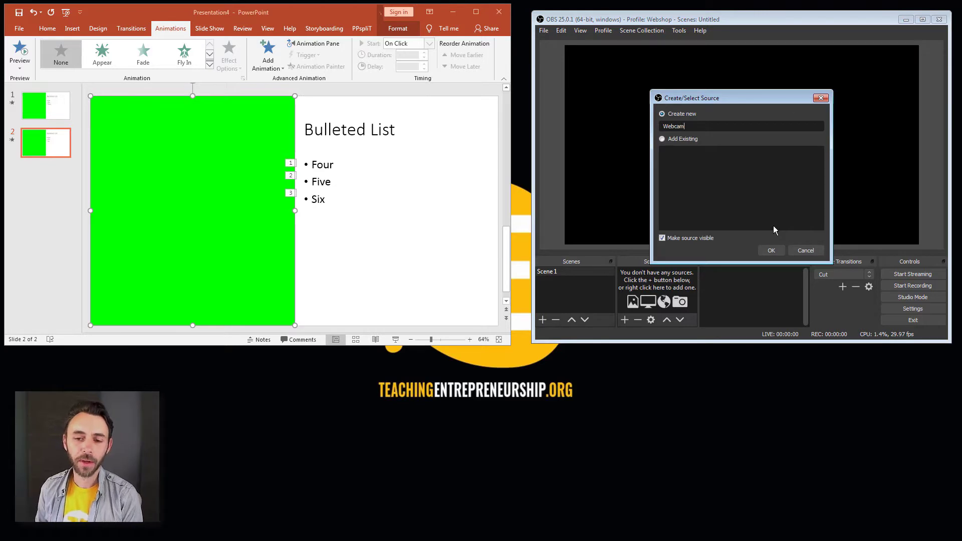
{"action": "left_click", "coordinate": [772, 250]}
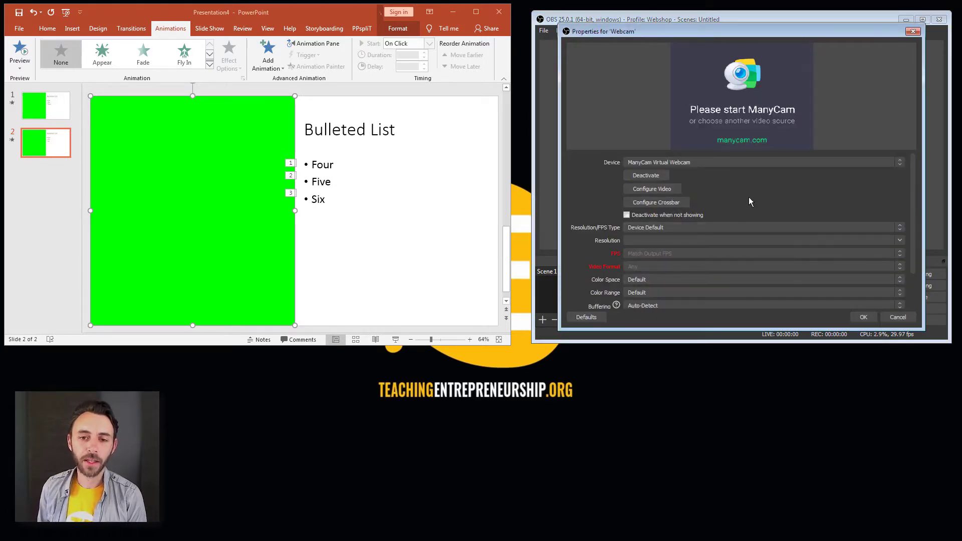
Set the Webcam source to the C922 Pro Stream Webcam with a custom resolution of 1920x1080.
{"action": "left_click", "coordinate": [742, 164]}
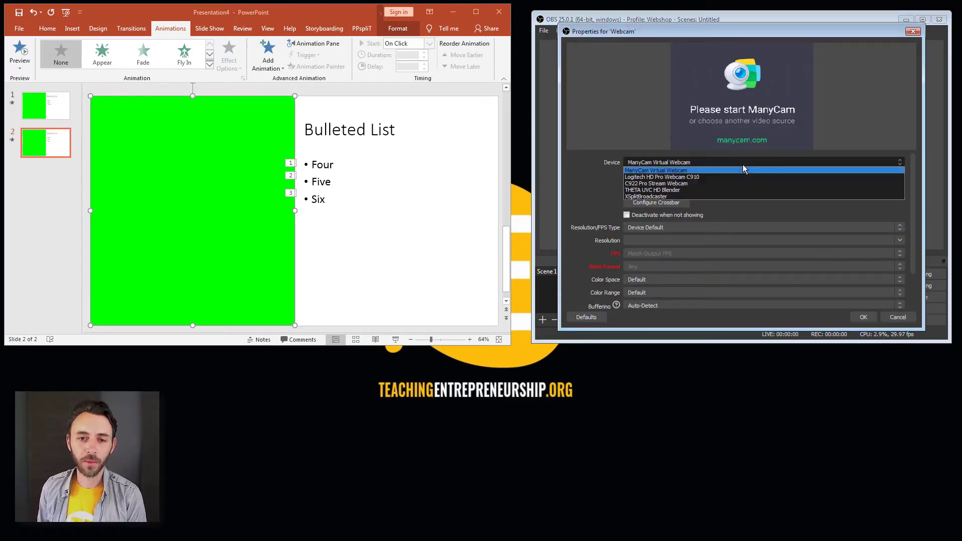
{"action": "left_click", "coordinate": [722, 183]}
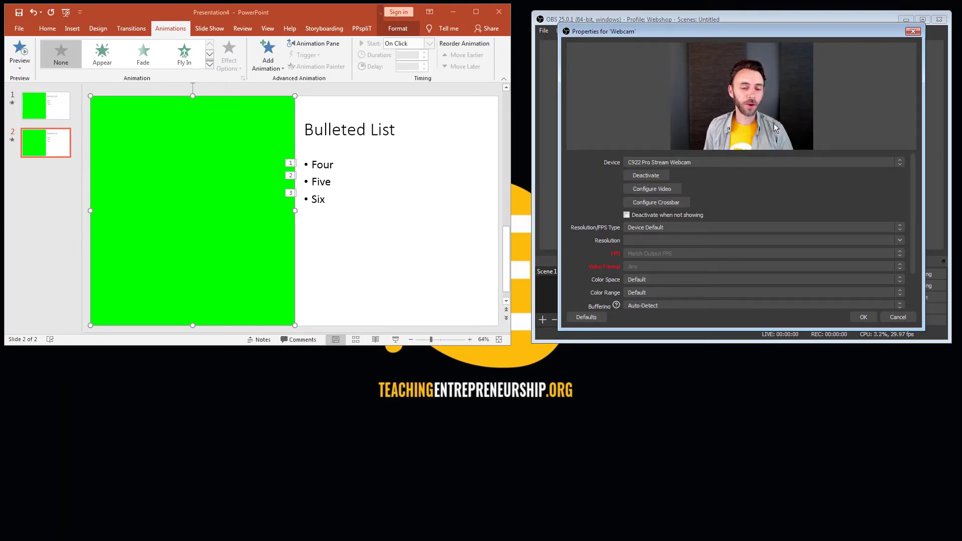
{"action": "left_click", "coordinate": [900, 228]}
{"action": "left_click", "coordinate": [885, 242]}
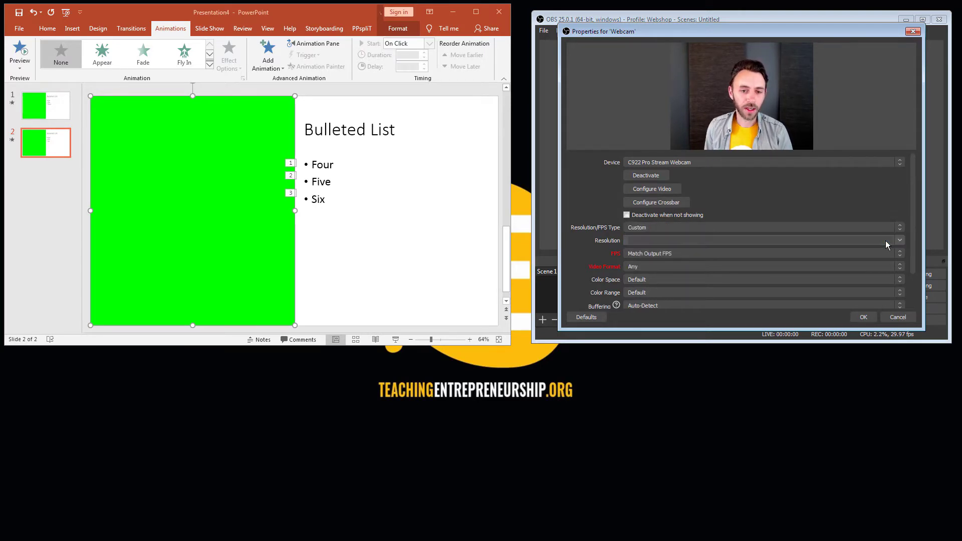
{"action": "left_click", "coordinate": [901, 240]}
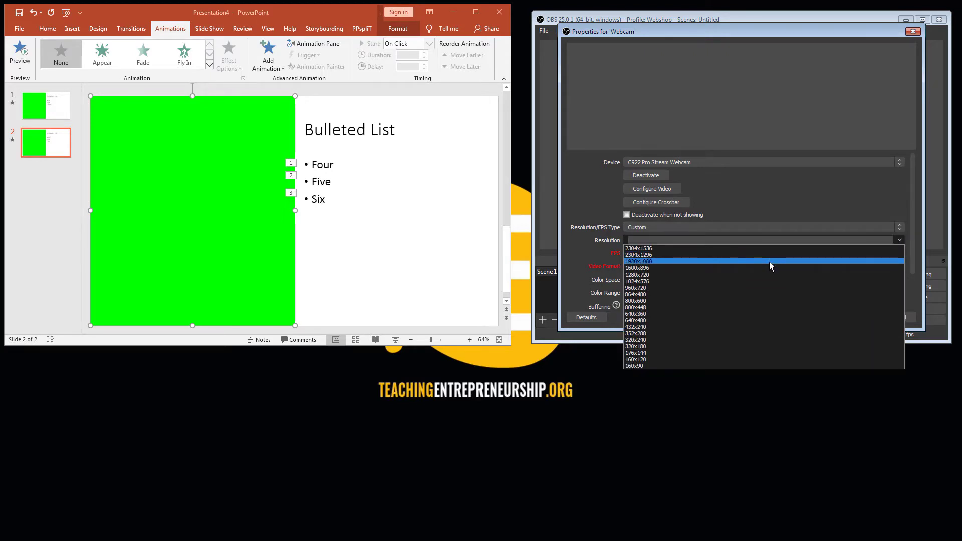
{"action": "left_click", "coordinate": [768, 262]}
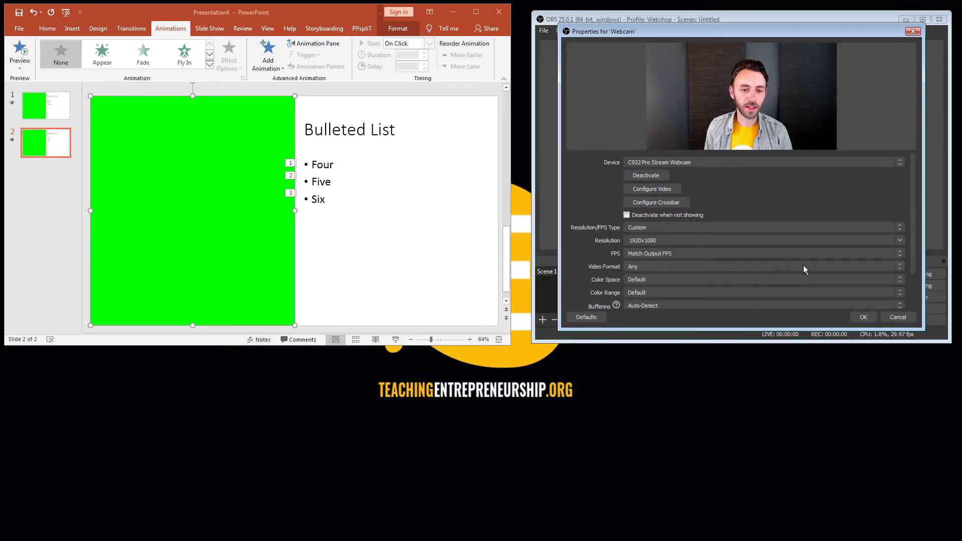
{"action": "left_click", "coordinate": [862, 315]}
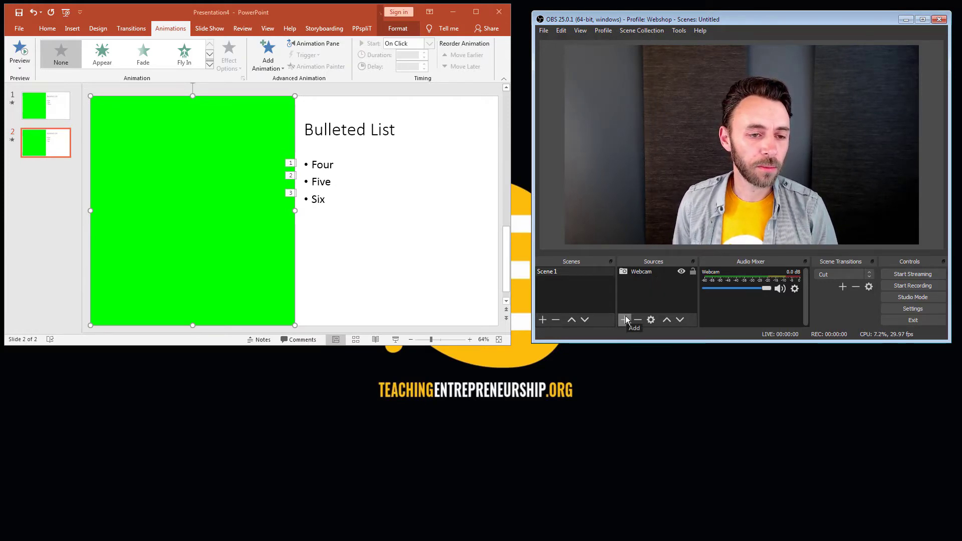
Switch to PowerPoint, set the show type to "Browsed by an individual (window)", and start the slide show from the first slide.
{"action": "left_click", "coordinate": [313, 14]}
{"action": "key", "text": "Page_Up"}
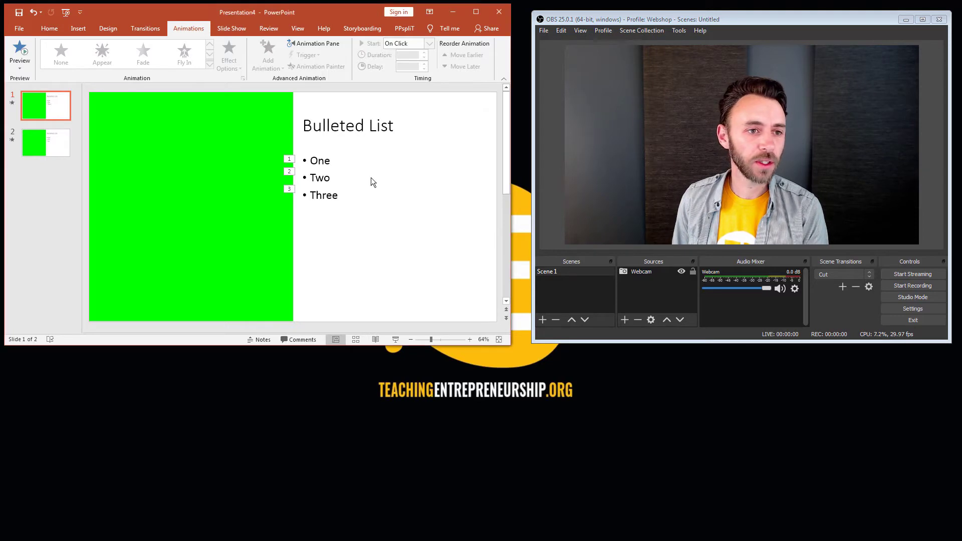
{"action": "left_click", "coordinate": [246, 27]}
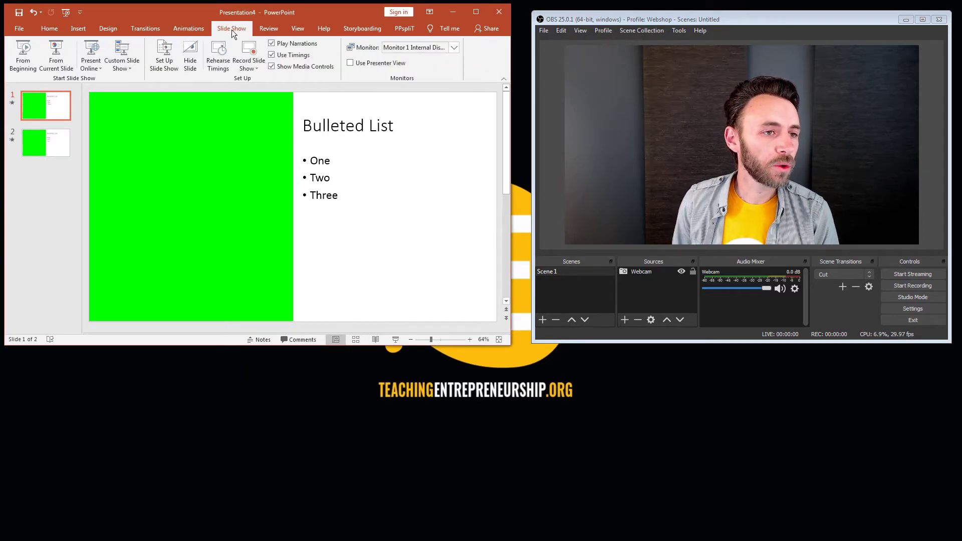
{"action": "left_click", "coordinate": [176, 53]}
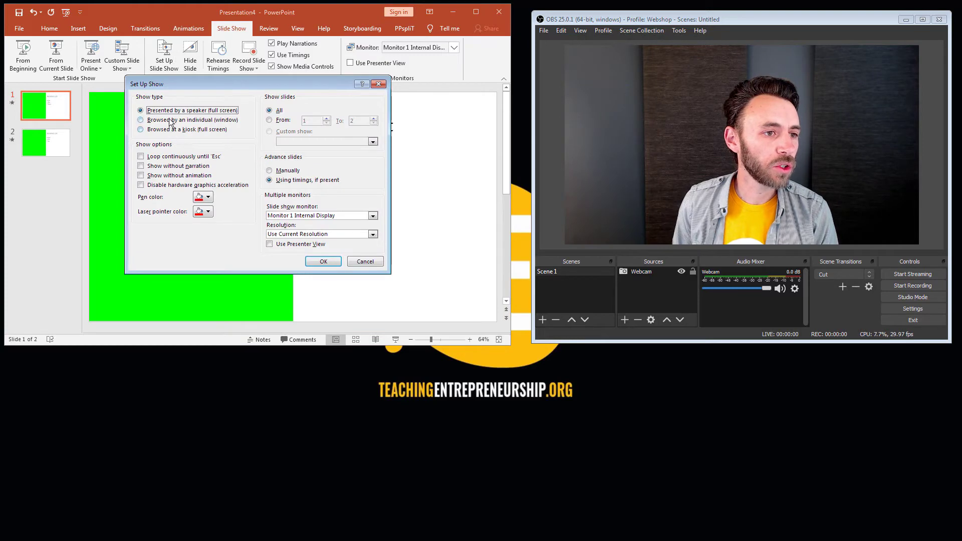
{"action": "left_click", "coordinate": [170, 120]}
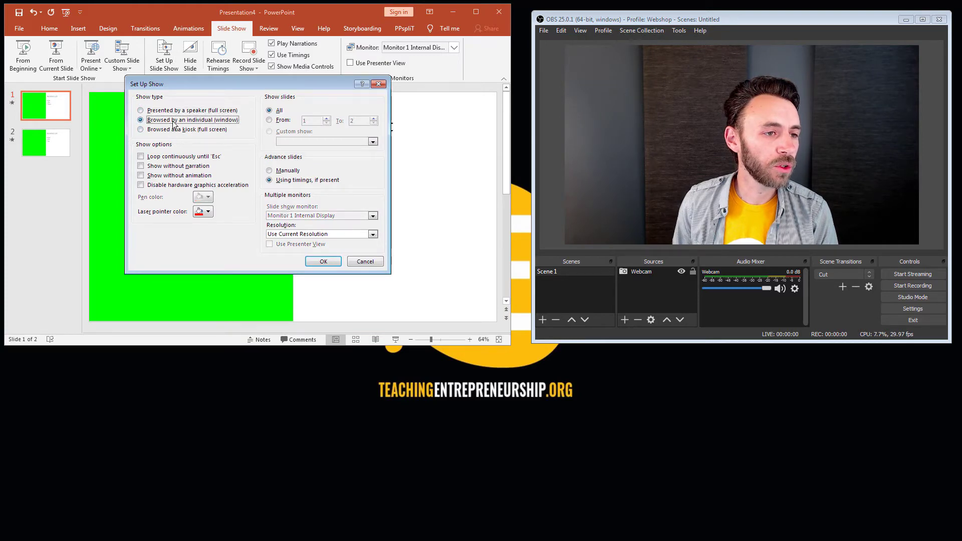
{"action": "left_click", "coordinate": [321, 258]}
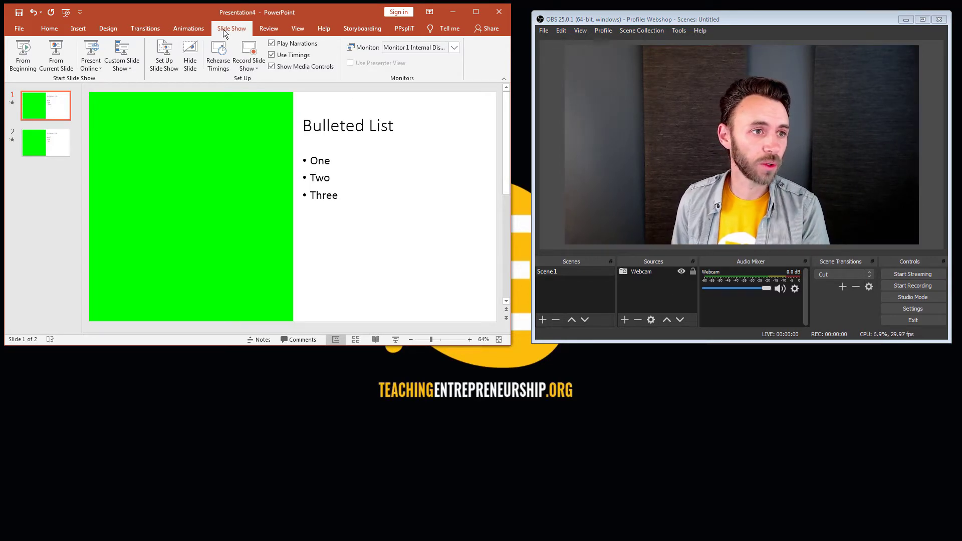
{"action": "key", "text": "F5"}
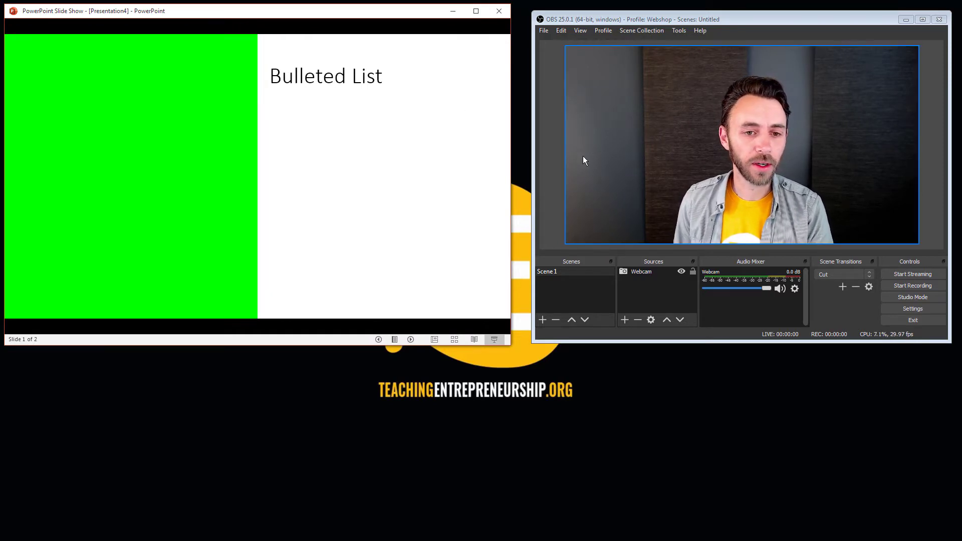
In OBS, add a new window capture source named "Slides" to Scene 1.
{"action": "left_click", "coordinate": [625, 319]}
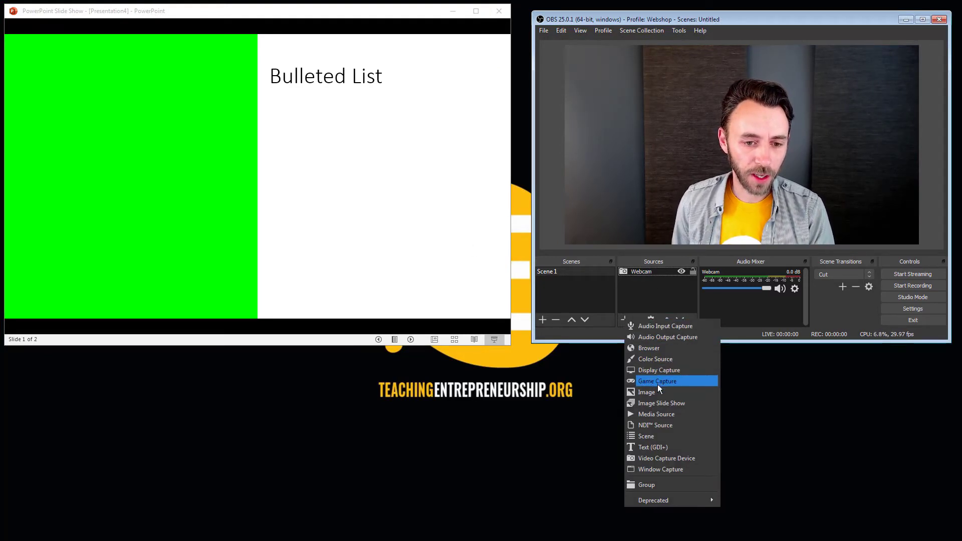
{"action": "left_click", "coordinate": [657, 468]}
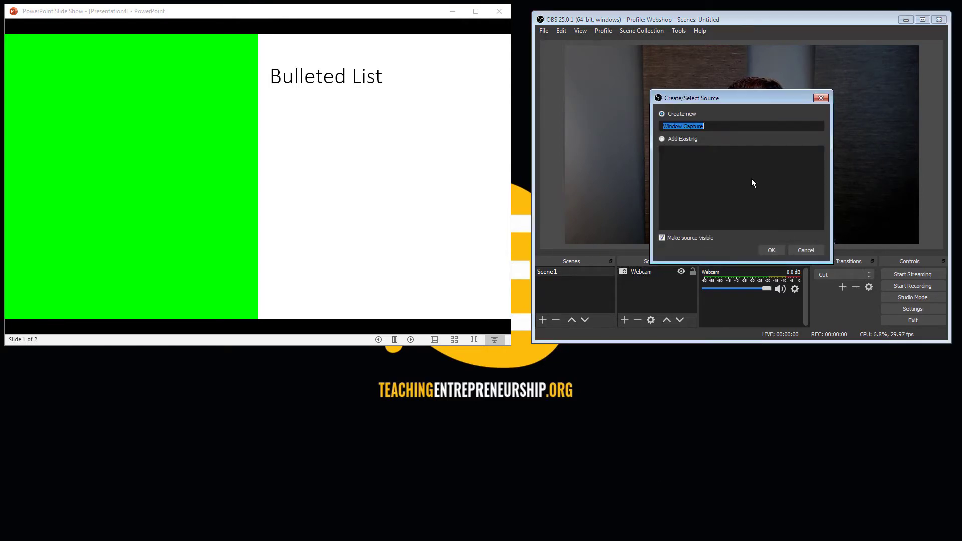
{"action": "type", "text": "Slides"}
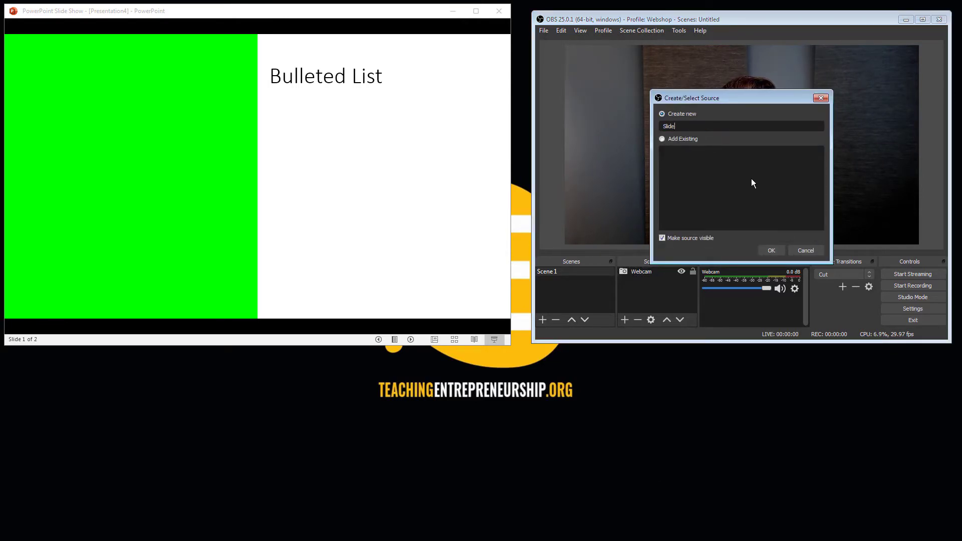
{"action": "left_click", "coordinate": [770, 249]}
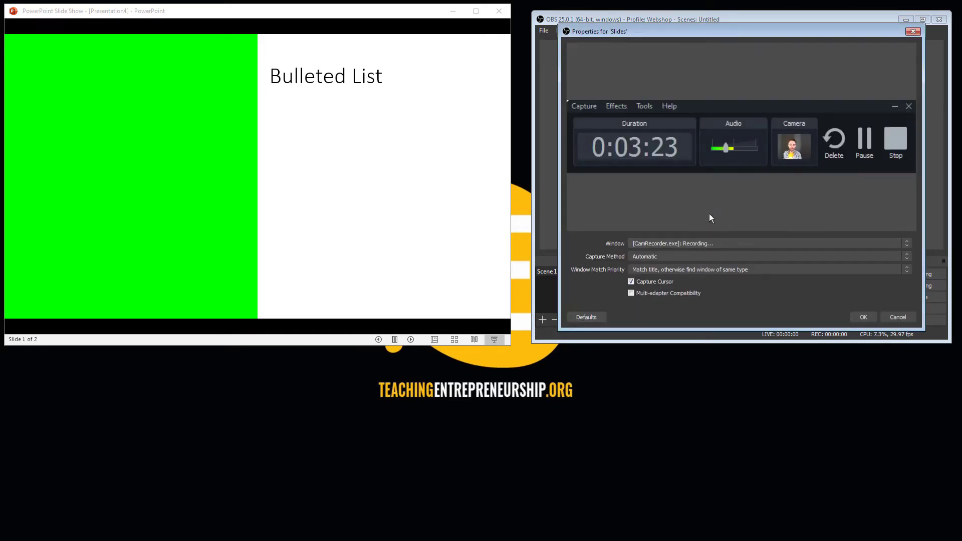
Set the Slides source to capture the PowerPoint Slide Show window of Presentation4.
{"action": "left_click", "coordinate": [821, 245]}
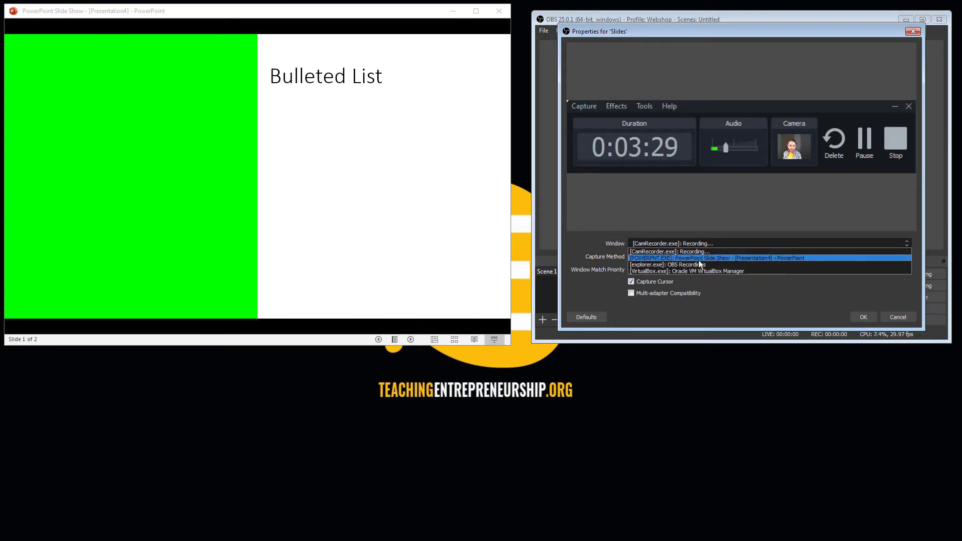
{"action": "left_click", "coordinate": [722, 257]}
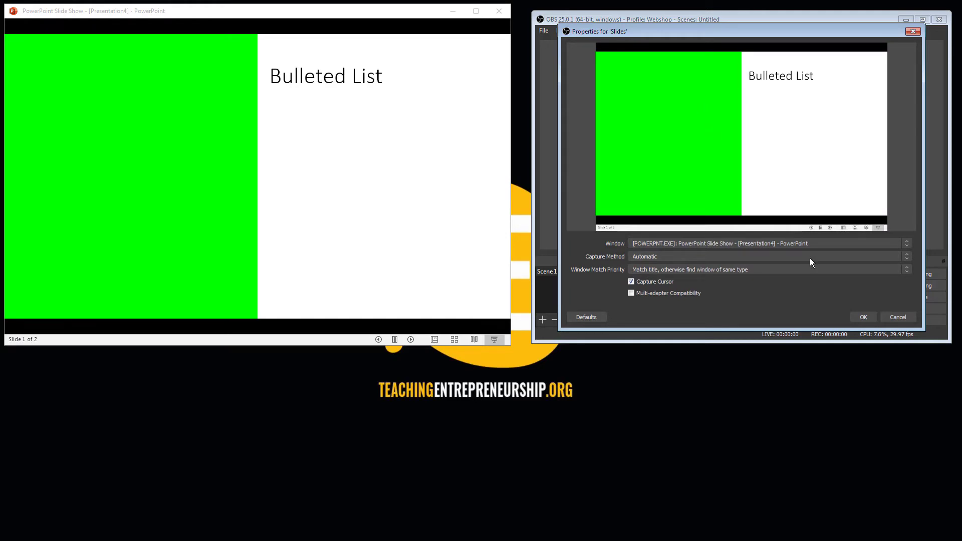
{"action": "left_click", "coordinate": [858, 316]}
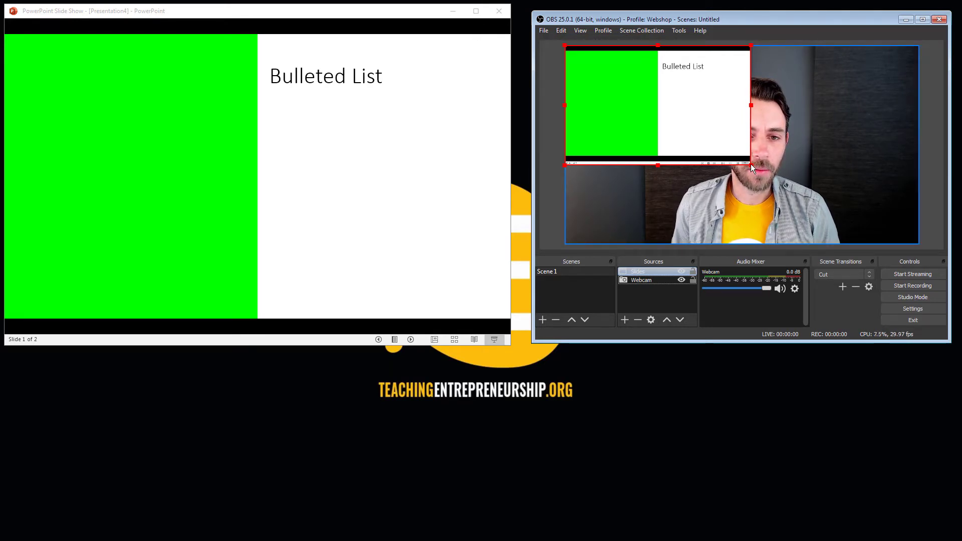
Enlarge the Slides source to cover the canvas and resize the slide show window to remove its black bars, keeping its controls outside the canvas.
{"action": "left_click_drag", "start_coordinate": [750, 164], "coordinate": [916, 266]}
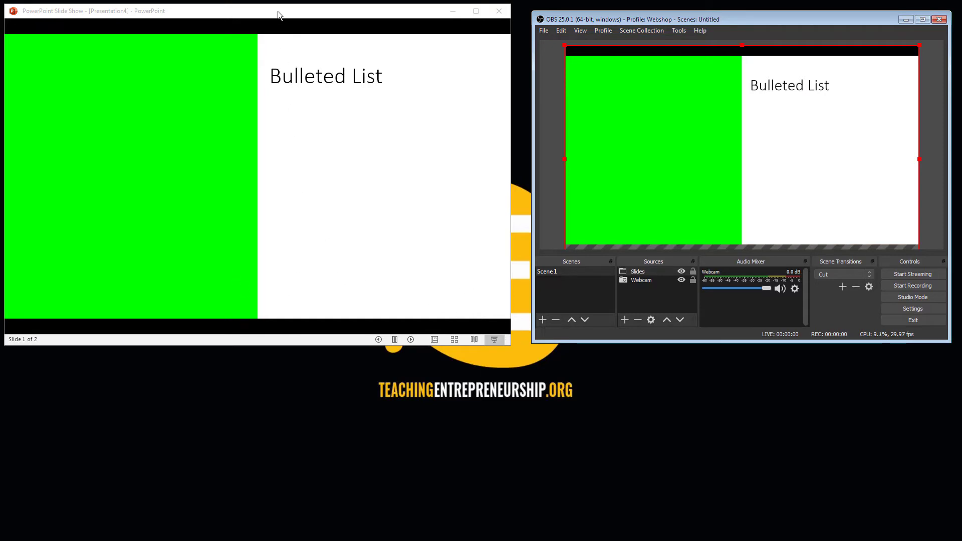
{"action": "left_click_drag", "start_coordinate": [510, 344], "coordinate": [515, 318]}
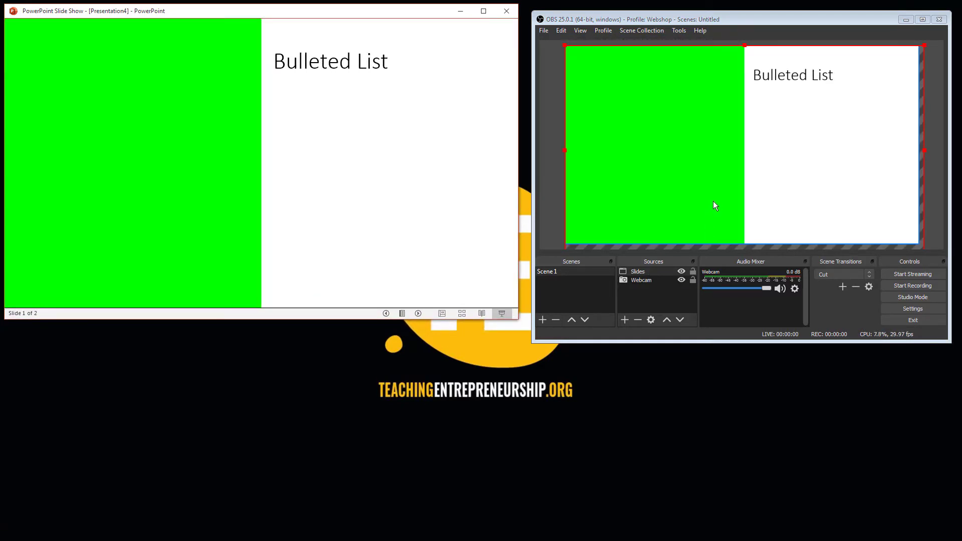
{"action": "left_click_drag", "start_coordinate": [714, 200], "coordinate": [712, 175]}
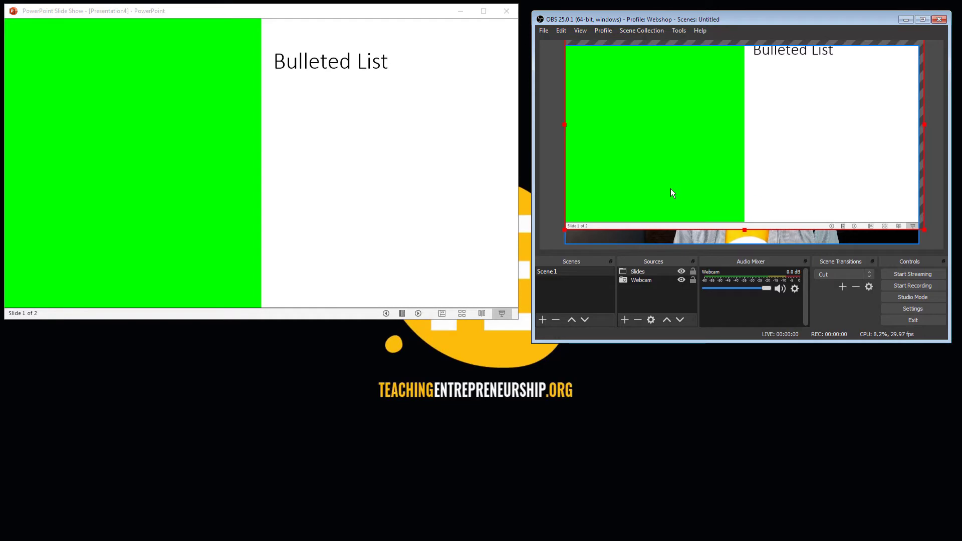
{"action": "left_click_drag", "start_coordinate": [671, 192], "coordinate": [672, 212]}
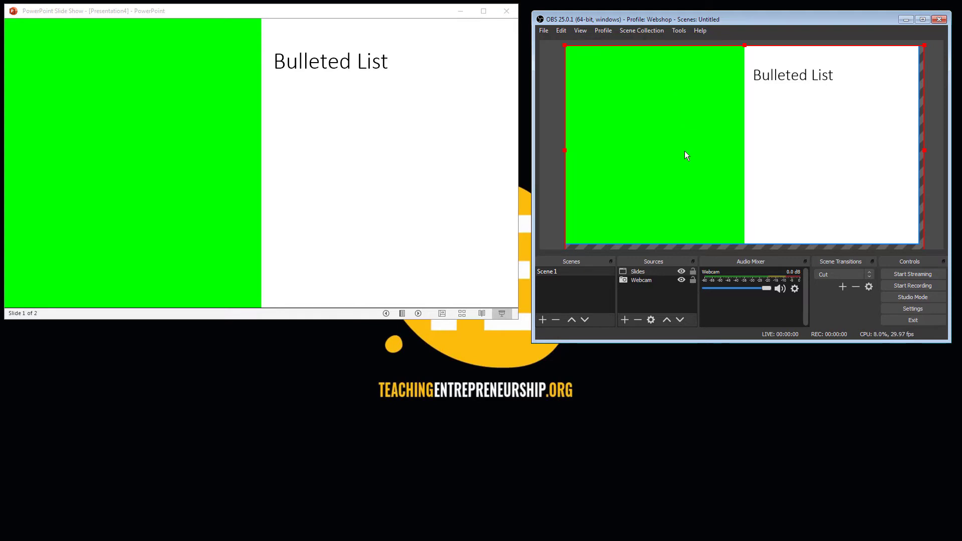
Add a Color Key effect filter named "Greenscreen" to the Slides source.
{"action": "left_click", "coordinate": [661, 281]}
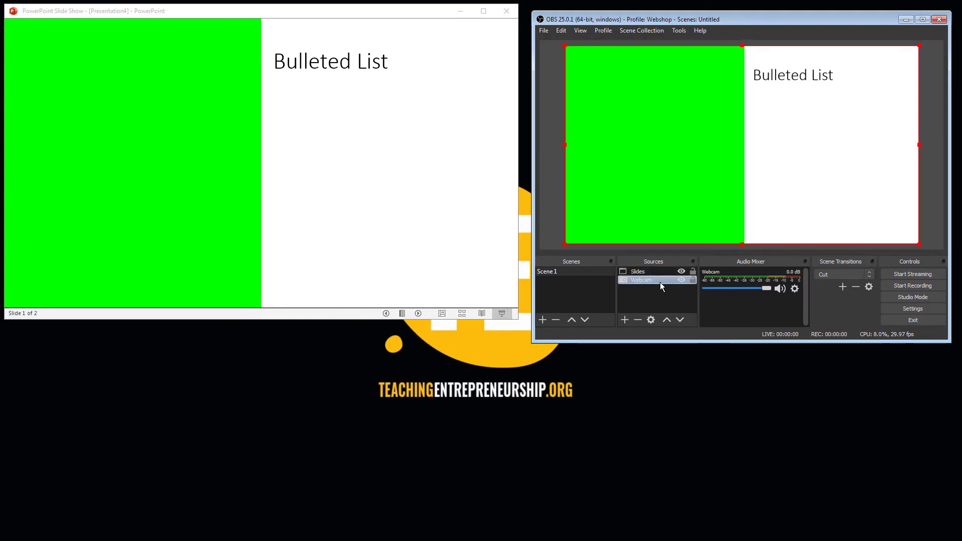
{"action": "left_click", "coordinate": [662, 273]}
{"action": "right_click", "coordinate": [661, 272]}
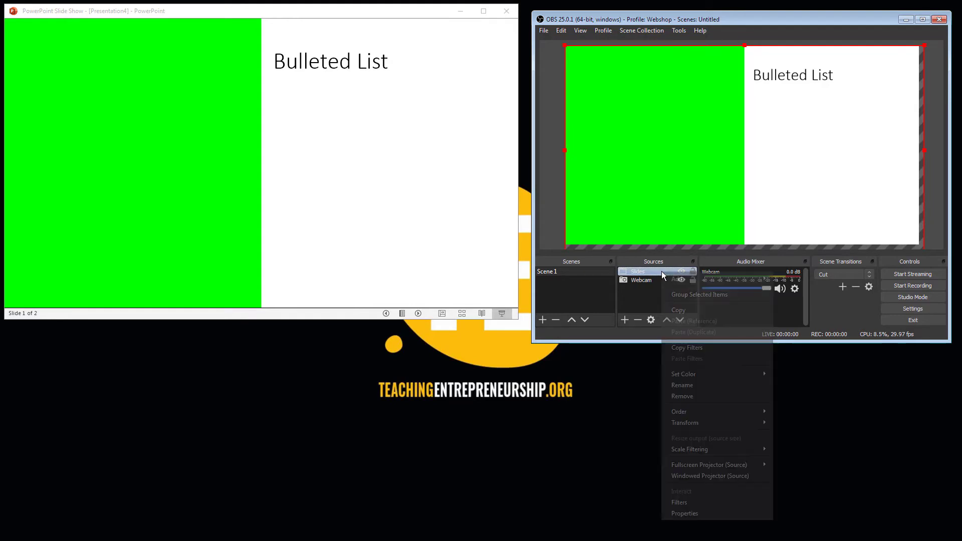
{"action": "left_click", "coordinate": [689, 503]}
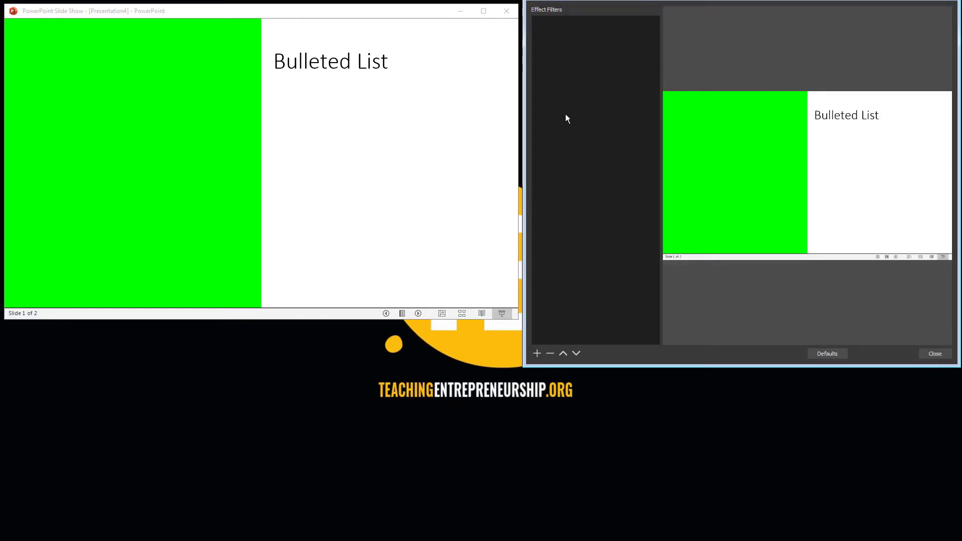
{"action": "left_click", "coordinate": [536, 355]}
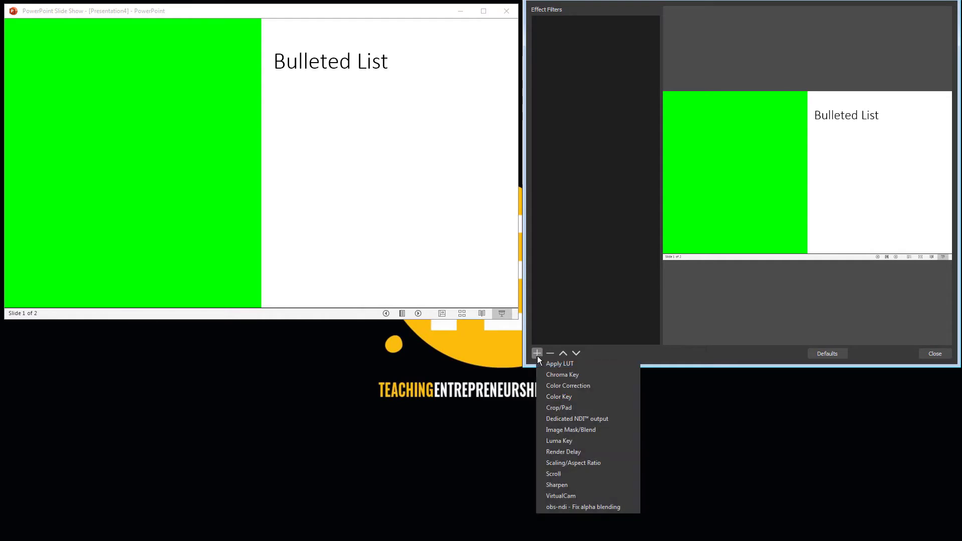
{"action": "left_click", "coordinate": [542, 396]}
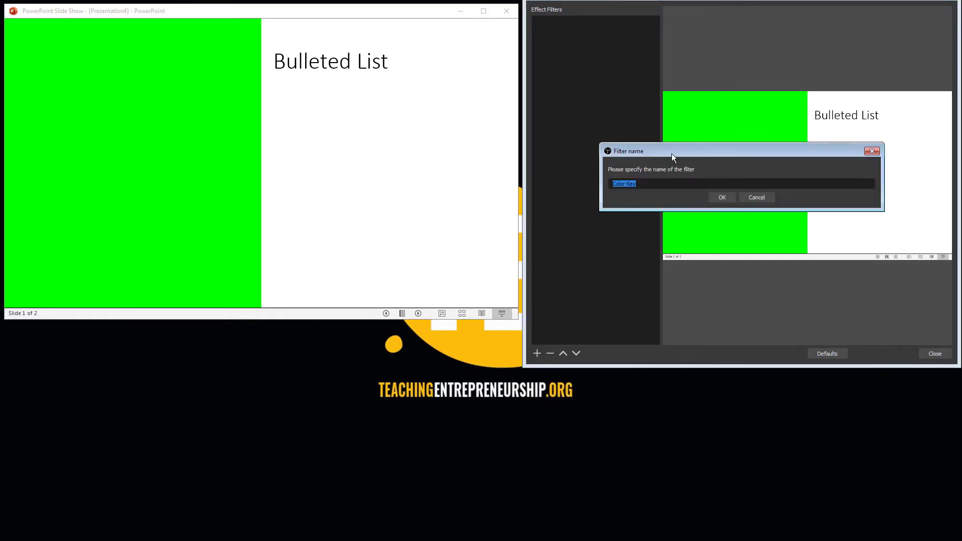
{"action": "type", "text": "Greenscreen"}
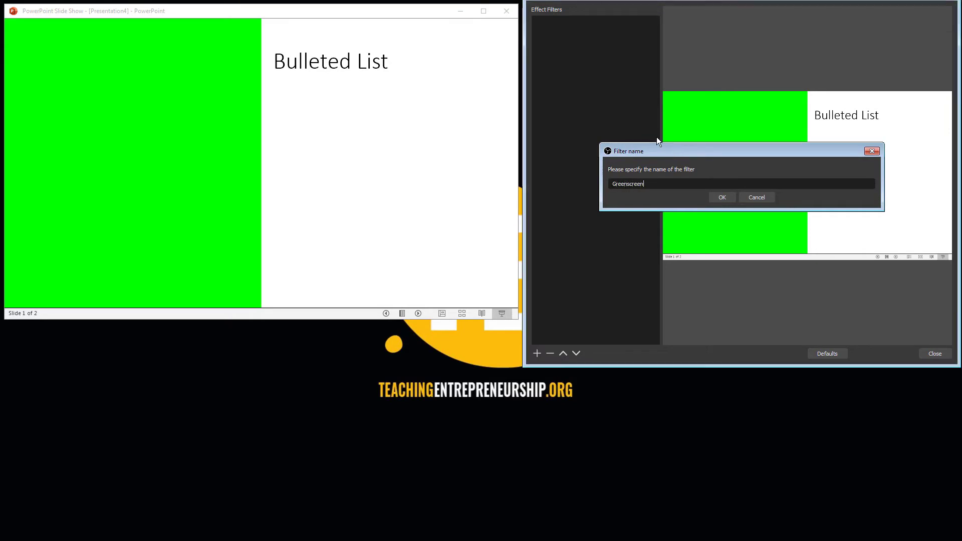
{"action": "key", "text": "Return"}
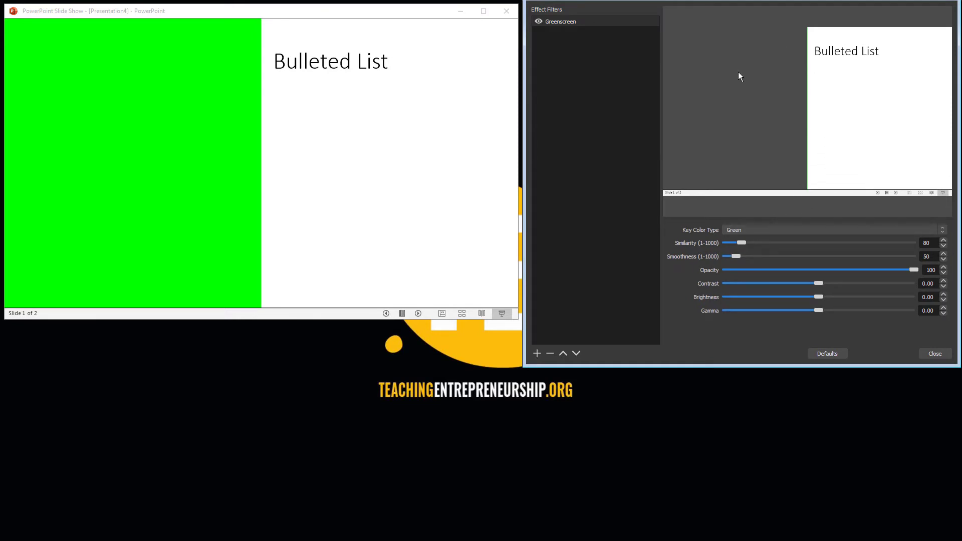
Keep Green as the Greenscreen filter's key color, raise its similarity to 703, and close the filters.
{"action": "left_click", "coordinate": [770, 232]}
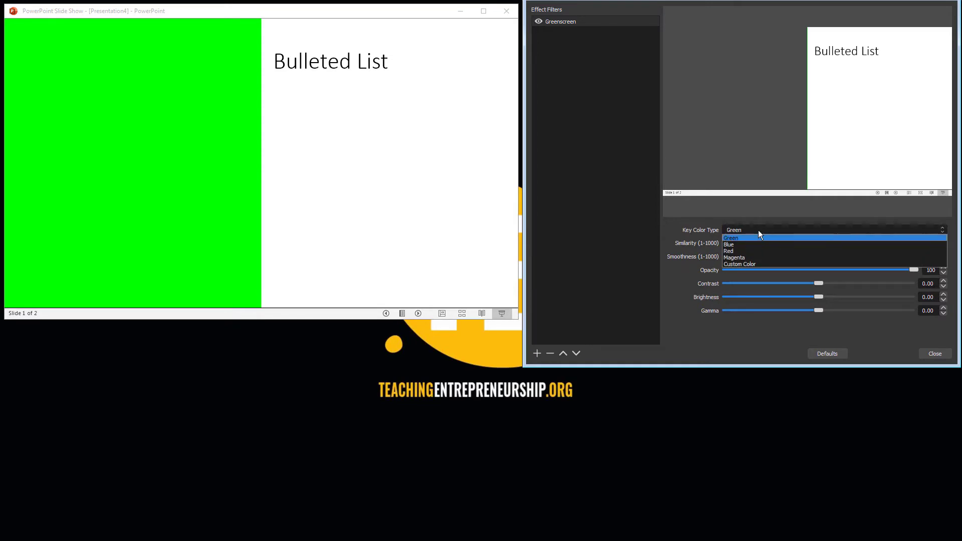
{"action": "left_click", "coordinate": [758, 230]}
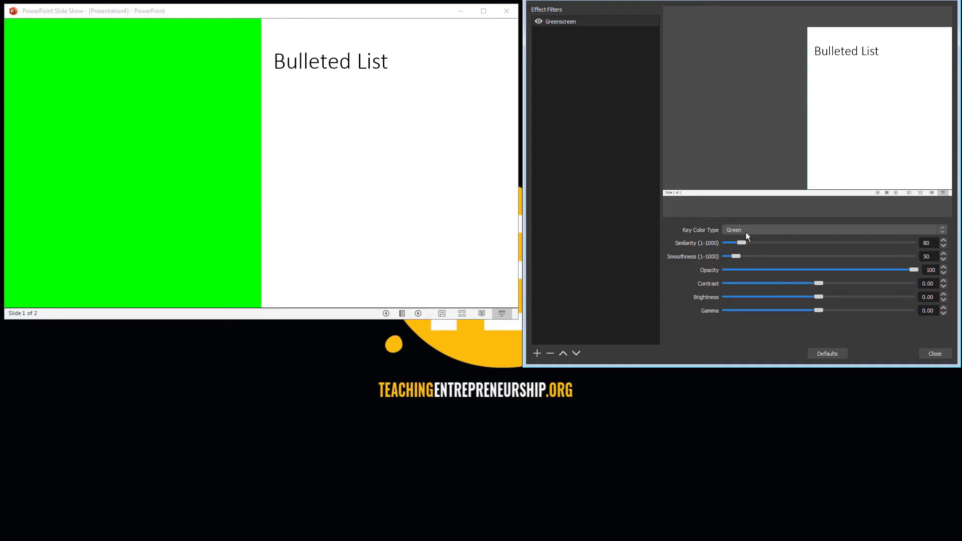
{"action": "left_click_drag", "start_coordinate": [742, 244], "coordinate": [855, 245]}
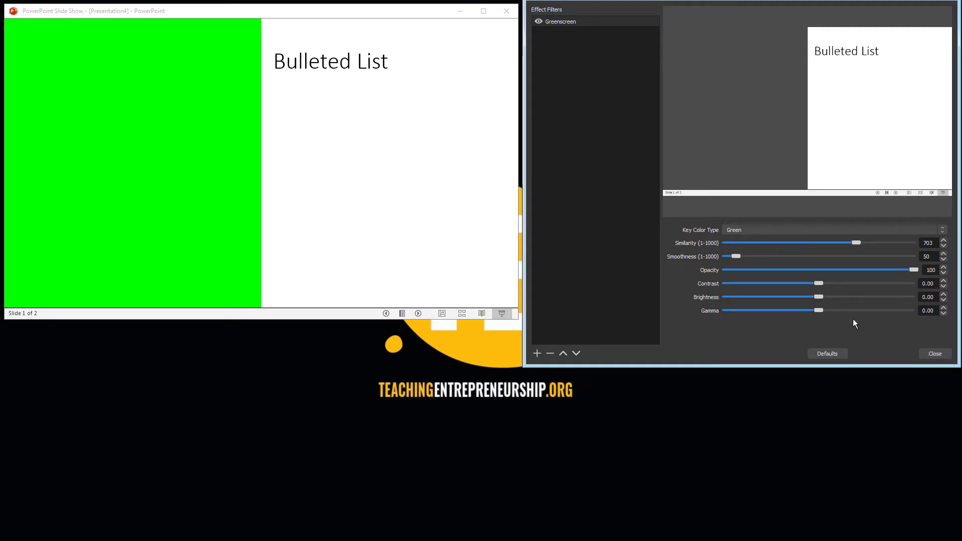
{"action": "left_click", "coordinate": [934, 353]}
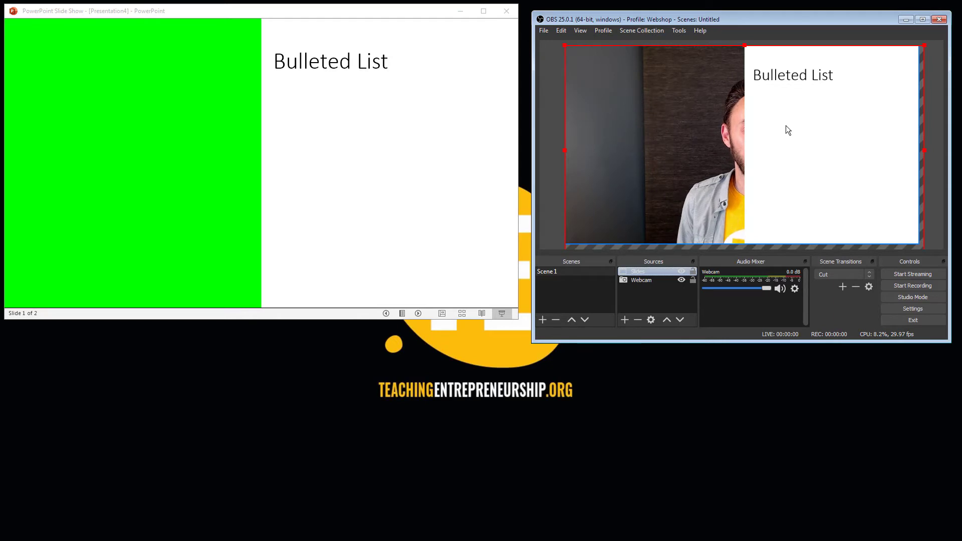
Shift the Webcam source left so the presenter is centered in the keyed-out half of the slide, and reselect the Slides source.
{"action": "left_click", "coordinate": [721, 140]}
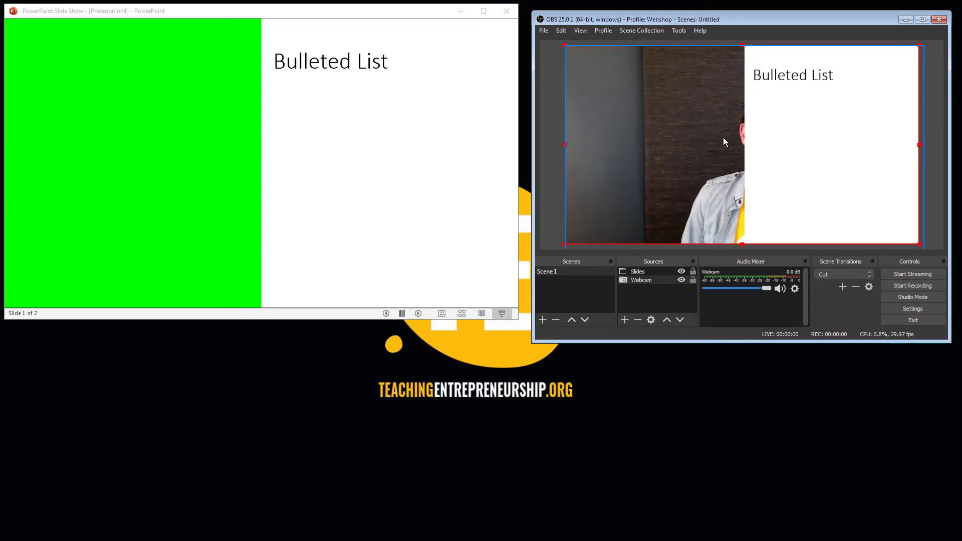
{"action": "left_click_drag", "start_coordinate": [759, 142], "coordinate": [658, 142]}
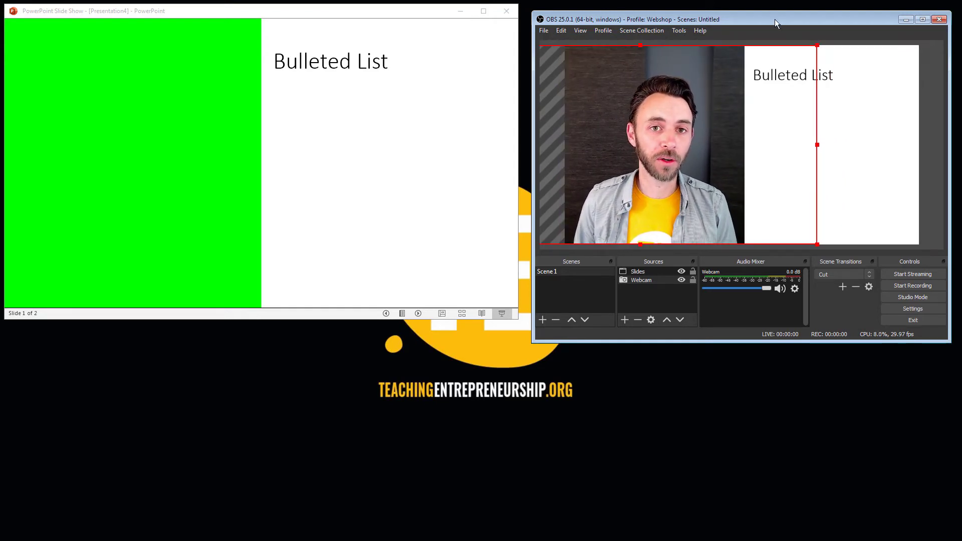
{"action": "left_click", "coordinate": [893, 172]}
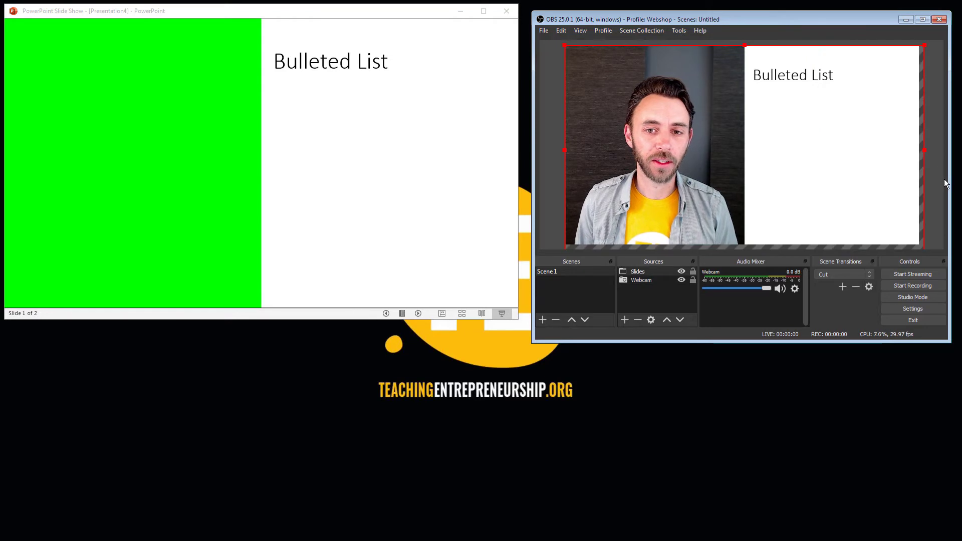
Switch to the PowerPoint slide show and advance through the animated bullets onto the second slide to test the combined OBS preview.
{"action": "left_click", "coordinate": [315, 11]}
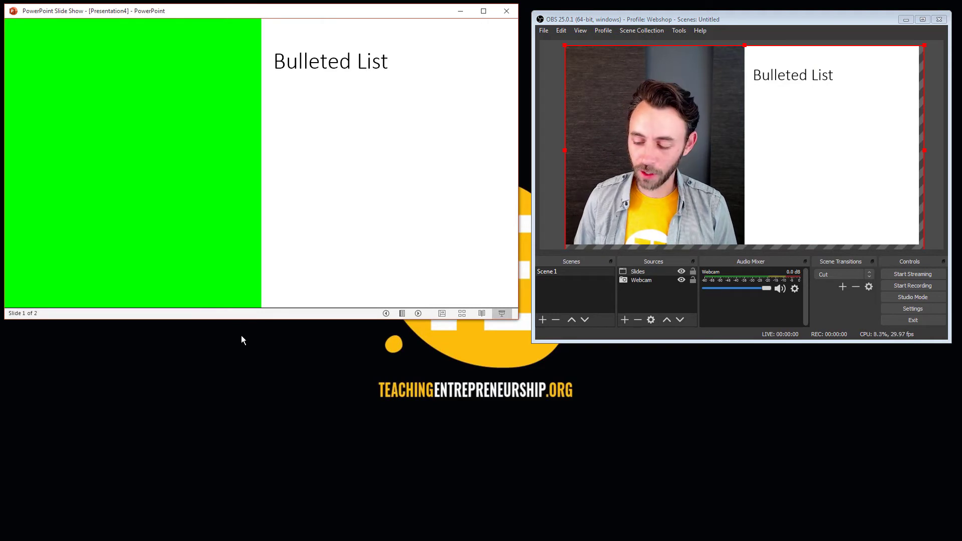
{"action": "key", "text": "Right"}
{"action": "key", "text": "Right"}
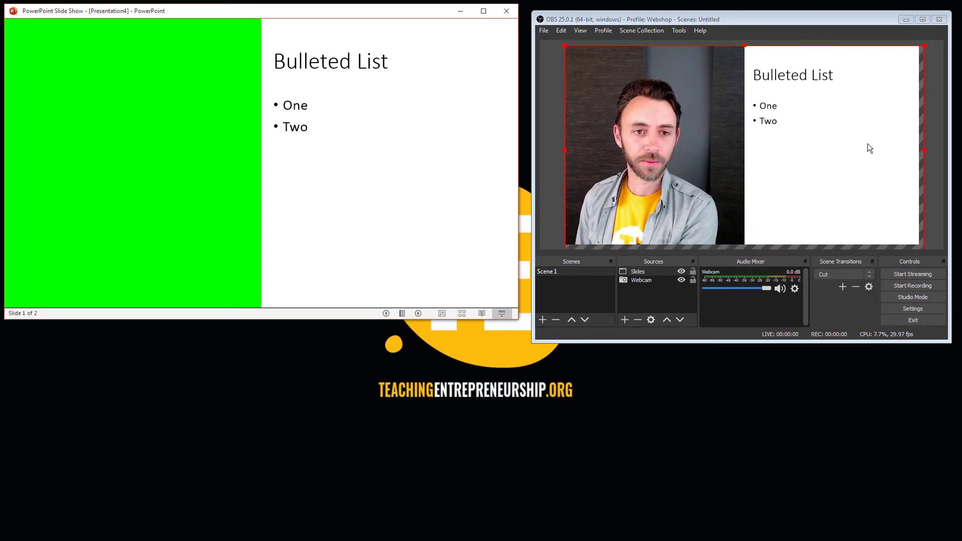
{"action": "key", "text": "Right"}
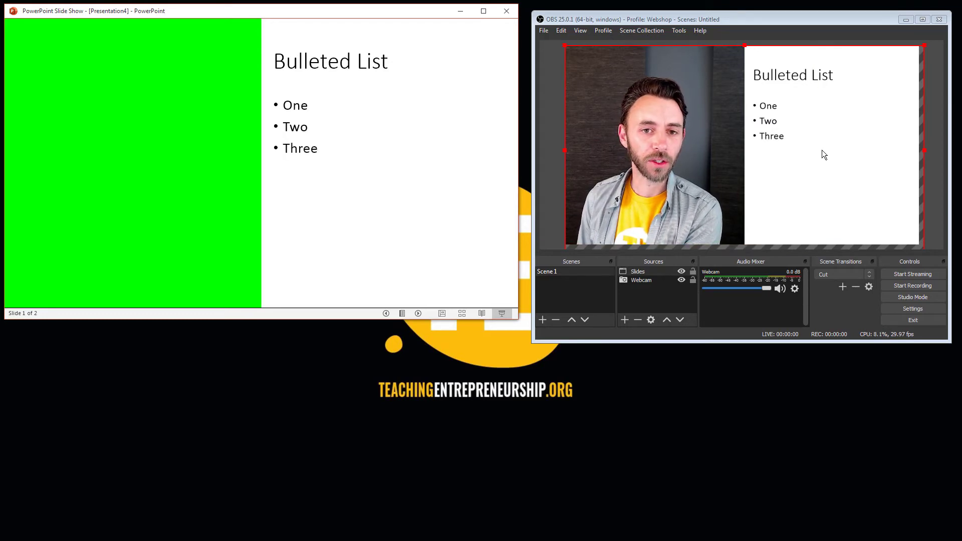
{"action": "key", "text": "Right"}
{"action": "key", "text": "Right"}
{"action": "key", "text": "Right"}
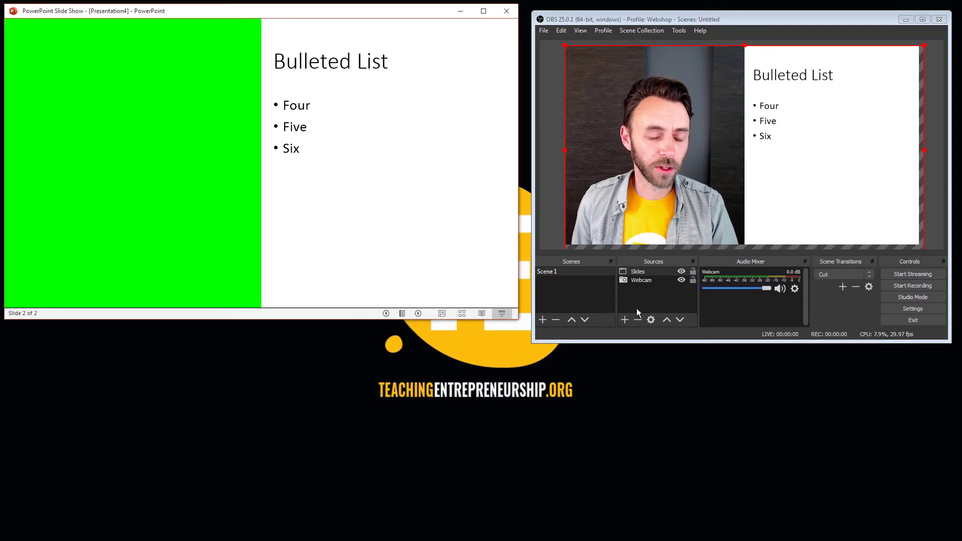
Switch to OBS Studio and add a new Audio Input Capture source named "Mic" to Scene 1.
{"action": "left_click", "coordinate": [624, 320]}
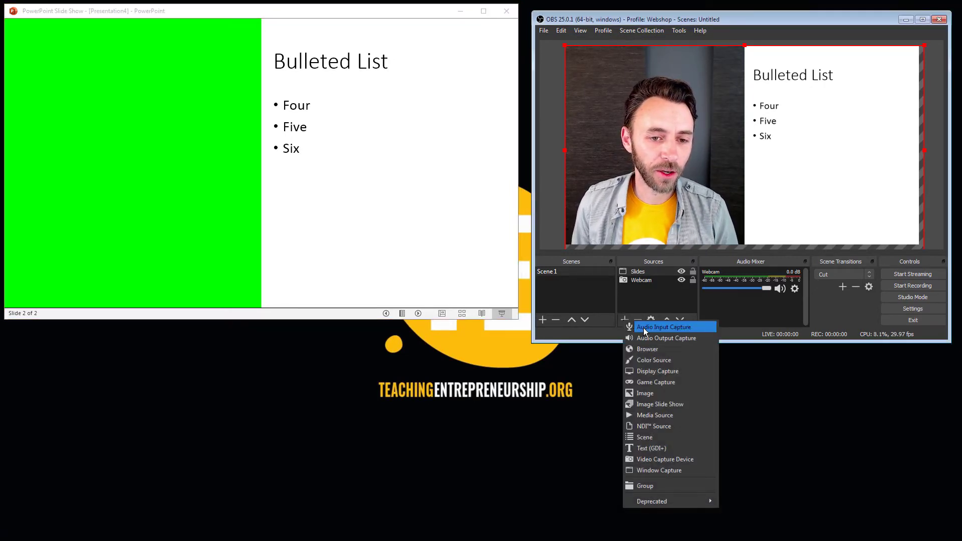
{"action": "left_click", "coordinate": [643, 327]}
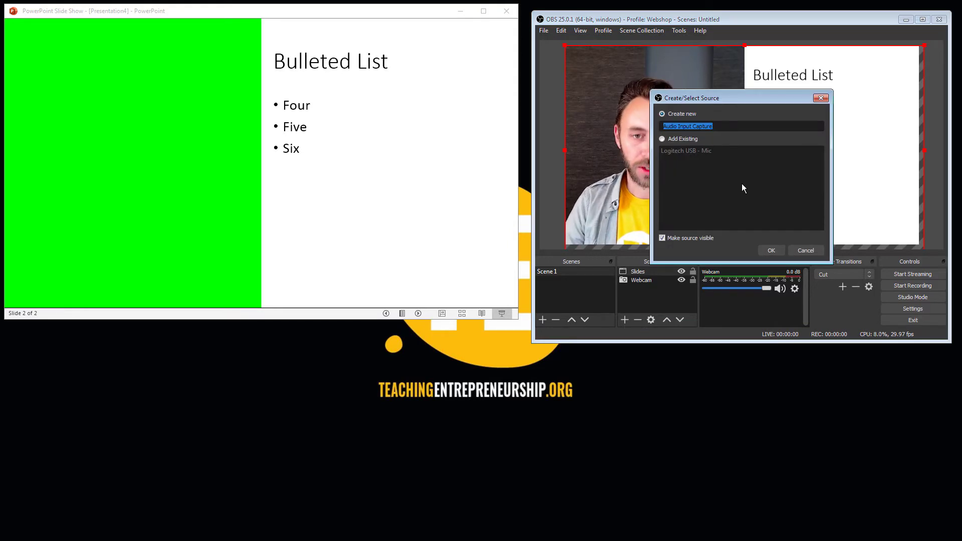
{"action": "type", "text": "Mic"}
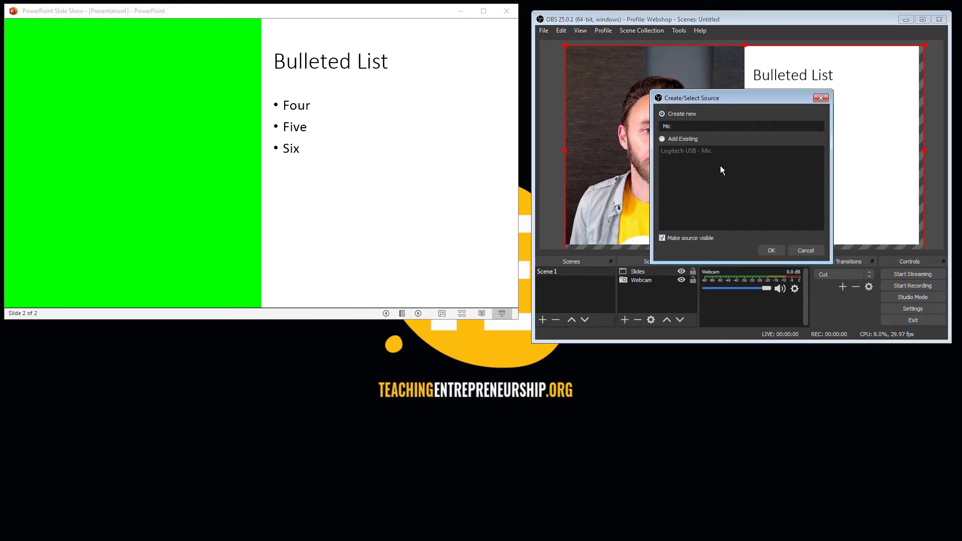
{"action": "left_click", "coordinate": [765, 250]}
Assign Dock Mic (IDT High Definition Audio CODEC) as the Mic source's device and lower its mixer volume to about -13.7 dB.
{"action": "left_click", "coordinate": [711, 53]}
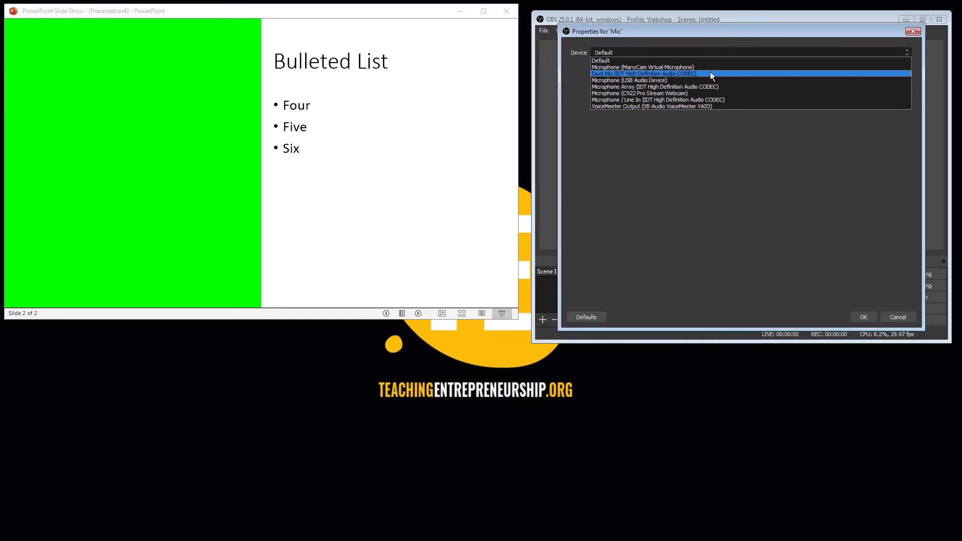
{"action": "left_click", "coordinate": [711, 74]}
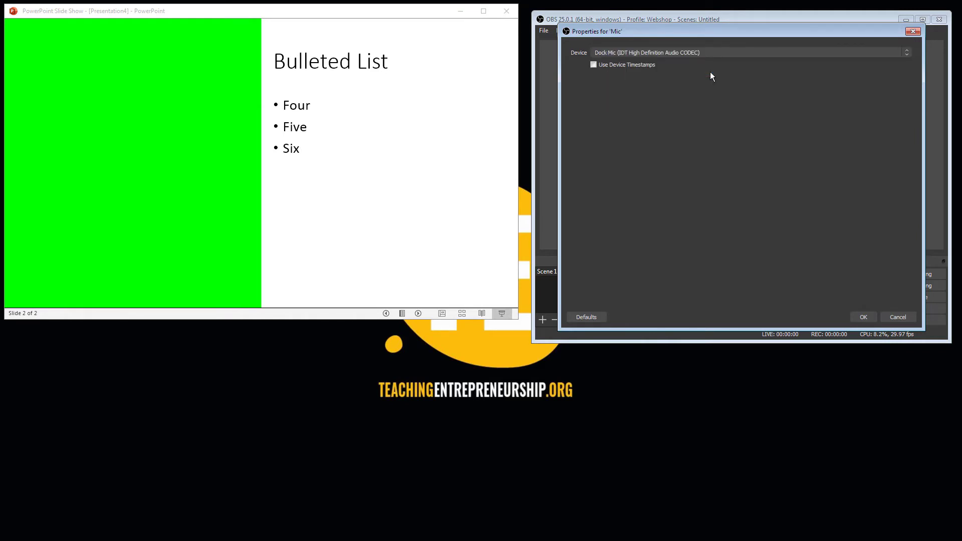
{"action": "left_click", "coordinate": [863, 317]}
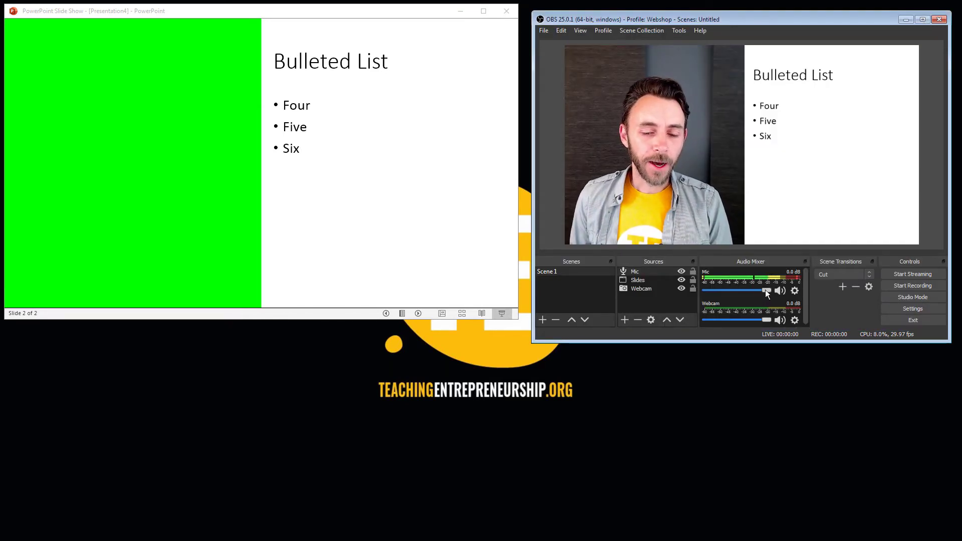
{"action": "left_click_drag", "start_coordinate": [765, 291], "coordinate": [742, 291]}
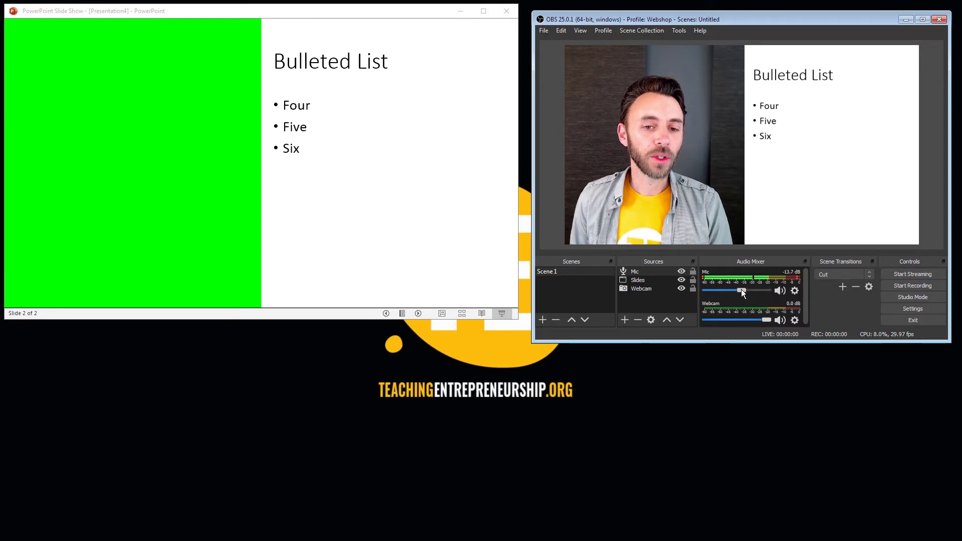
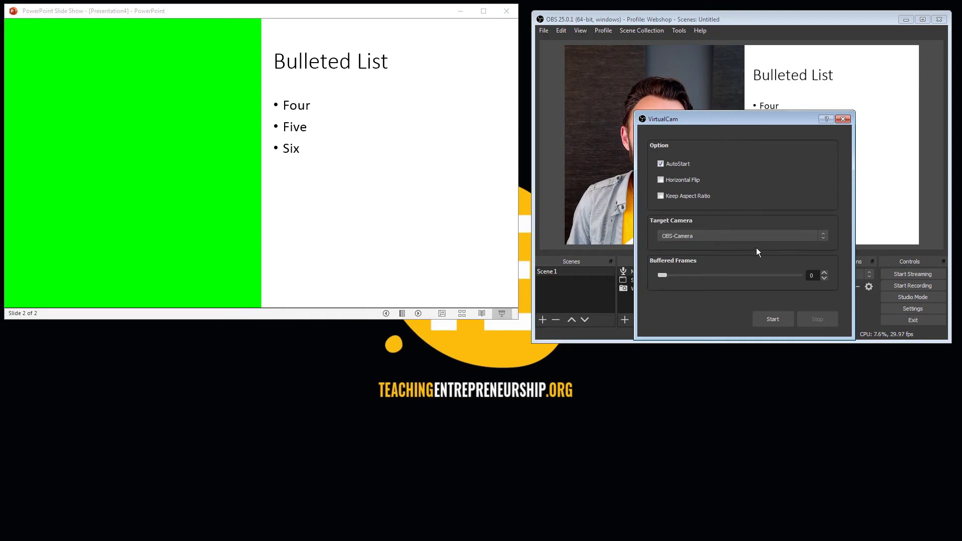
Start the virtual camera output to OBS-Camera and close the VirtualCam settings.
{"action": "left_click", "coordinate": [777, 320]}
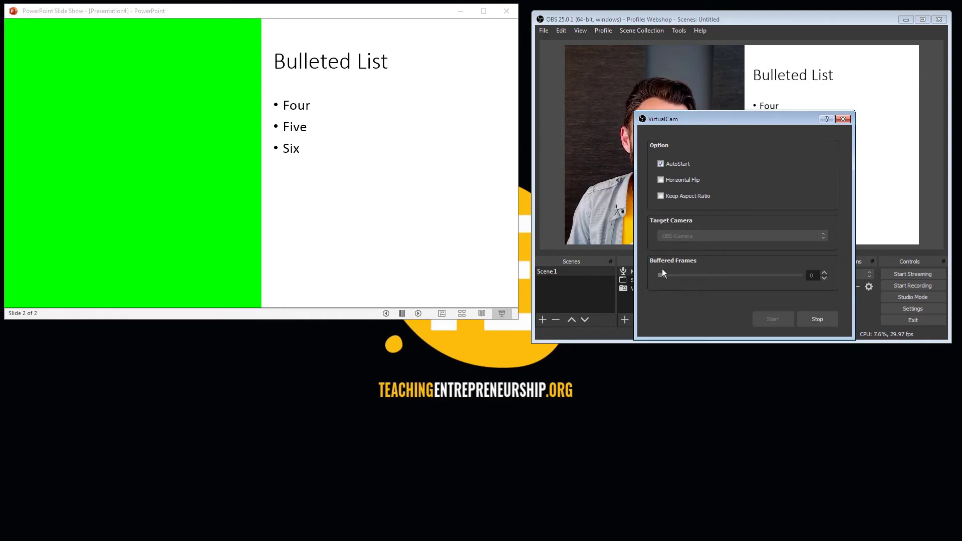
{"action": "left_click", "coordinate": [842, 119]}
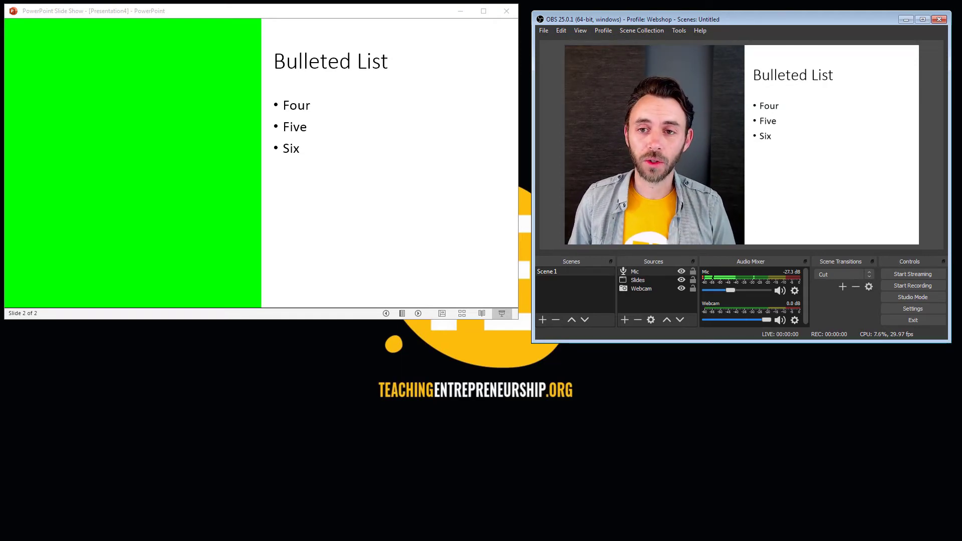
Switch to Zoom, start a new meeting, and reduce the meeting window's height over the lower part of the slide show.
{"action": "key", "text": "alt+Tab"}
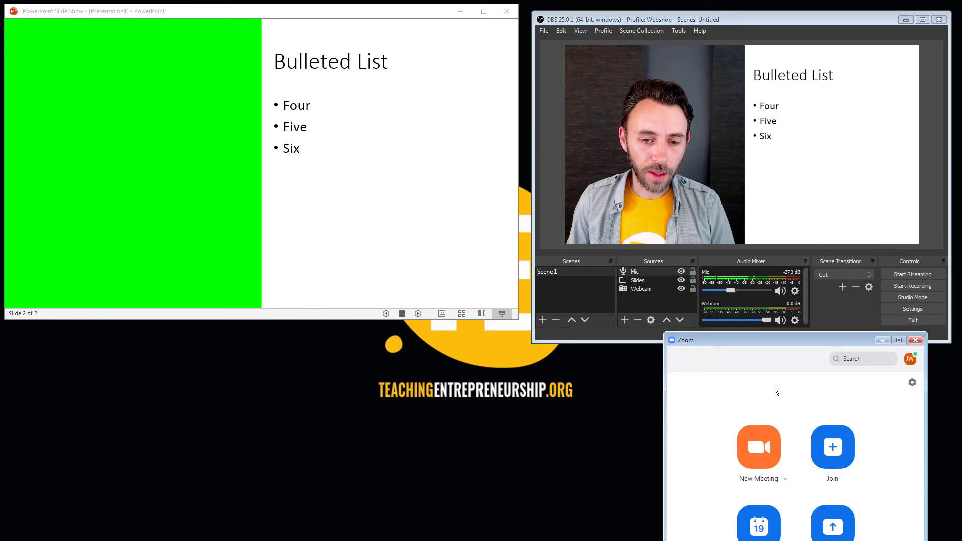
{"action": "left_click", "coordinate": [768, 446]}
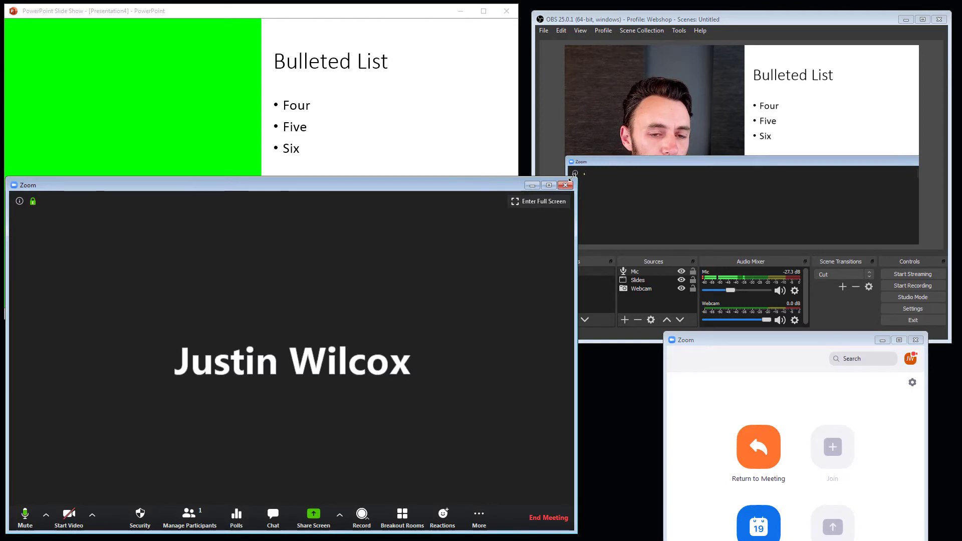
{"action": "left_click_drag", "start_coordinate": [571, 177], "coordinate": [503, 169]}
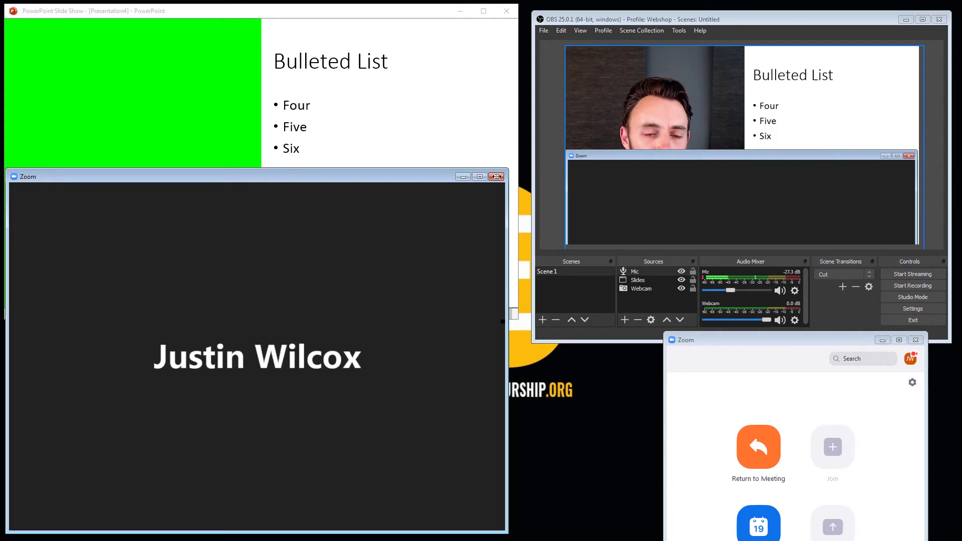
{"action": "mouse_move", "coordinate": [386, 181]}
{"action": "left_mouse_down"}
{"action": "mouse_move", "coordinate": [405, 84]}
{"action": "mouse_move", "coordinate": [389, 38]}
{"action": "mouse_move", "coordinate": [387, 179]}
{"action": "left_mouse_up"}
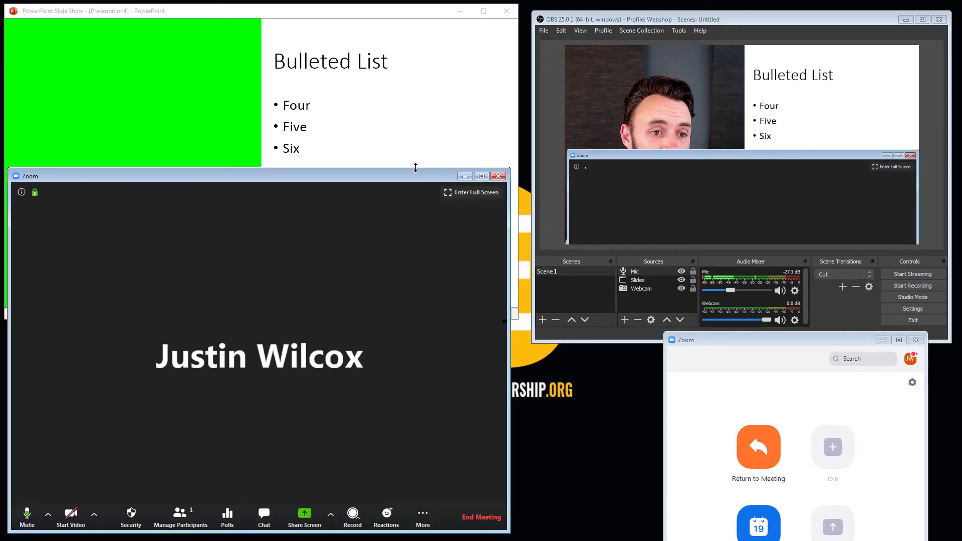
{"action": "left_click_drag", "start_coordinate": [413, 168], "coordinate": [412, 236]}
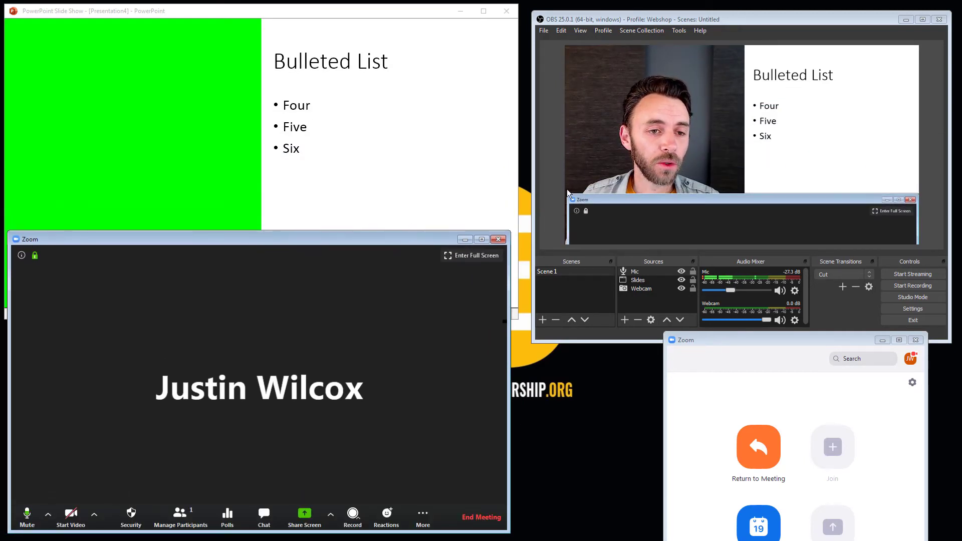
Select the Slides source in OBS Studio and move the Zoom meeting window off and back over the slide show to check how overlap affects the capture.
{"action": "left_click", "coordinate": [632, 287]}
{"action": "left_click", "coordinate": [644, 280]}
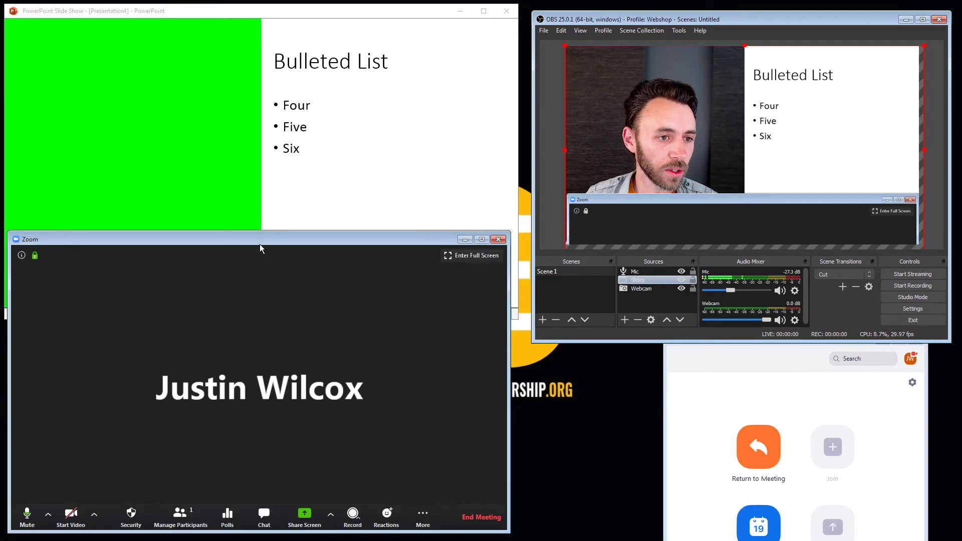
{"action": "left_click_drag", "start_coordinate": [260, 245], "coordinate": [503, 334]}
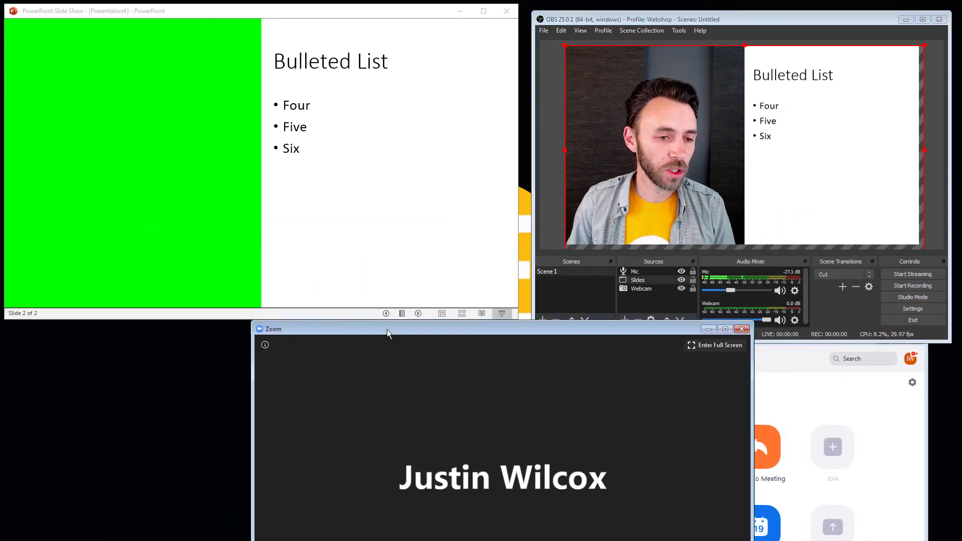
{"action": "left_click_drag", "start_coordinate": [387, 333], "coordinate": [143, 245]}
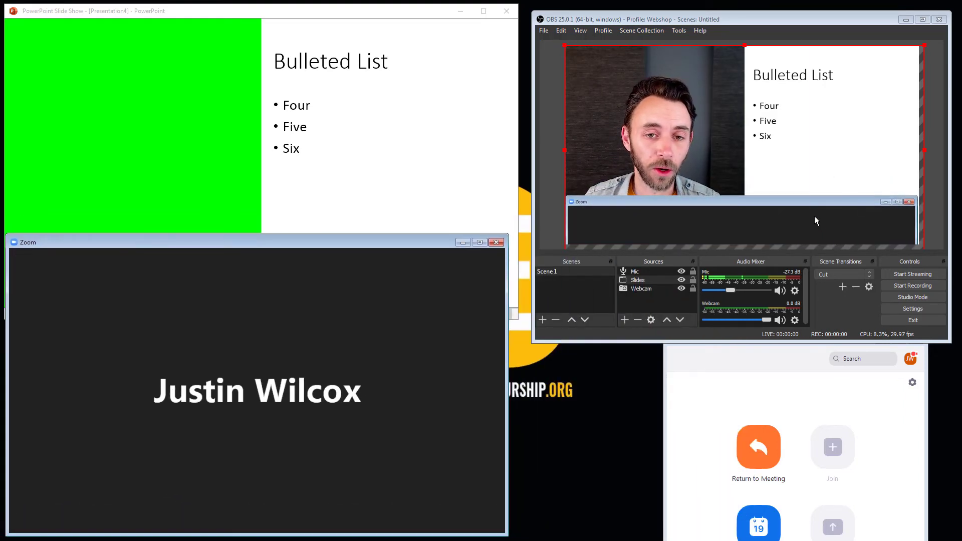
Shrink the Zoom meeting window until it clears the slide show, and minimize and restore the slide show to check its capture.
{"action": "left_click_drag", "start_coordinate": [411, 234], "coordinate": [406, 322]}
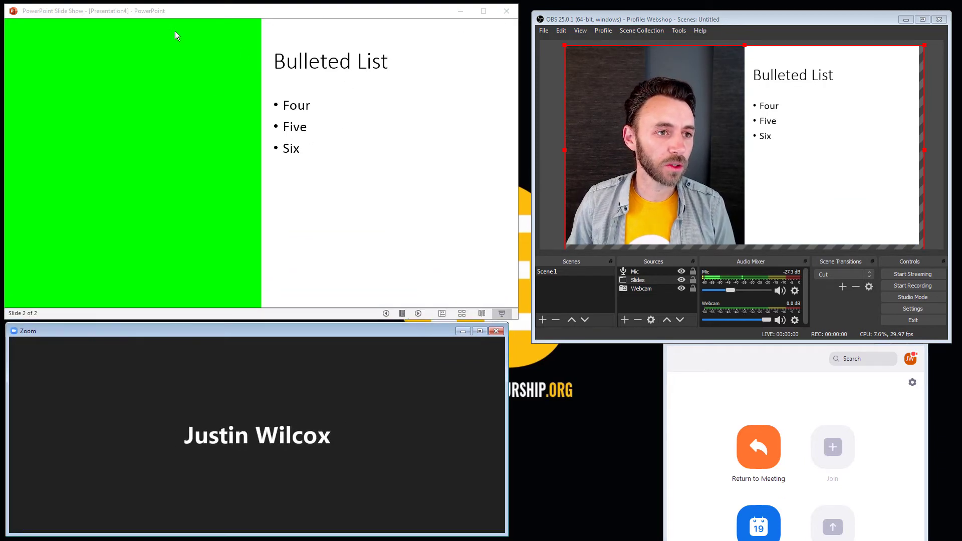
{"action": "left_click", "coordinate": [459, 12]}
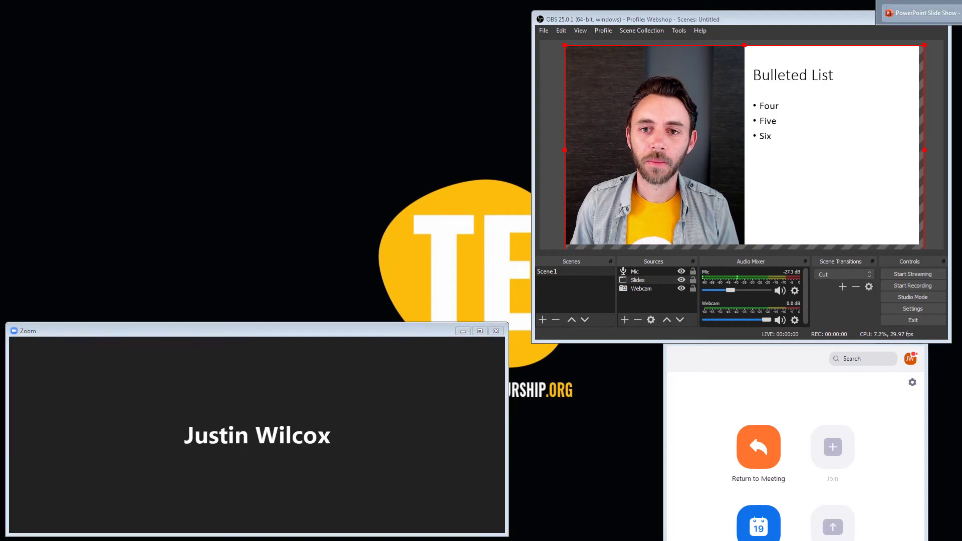
{"action": "left_click", "coordinate": [922, 14]}
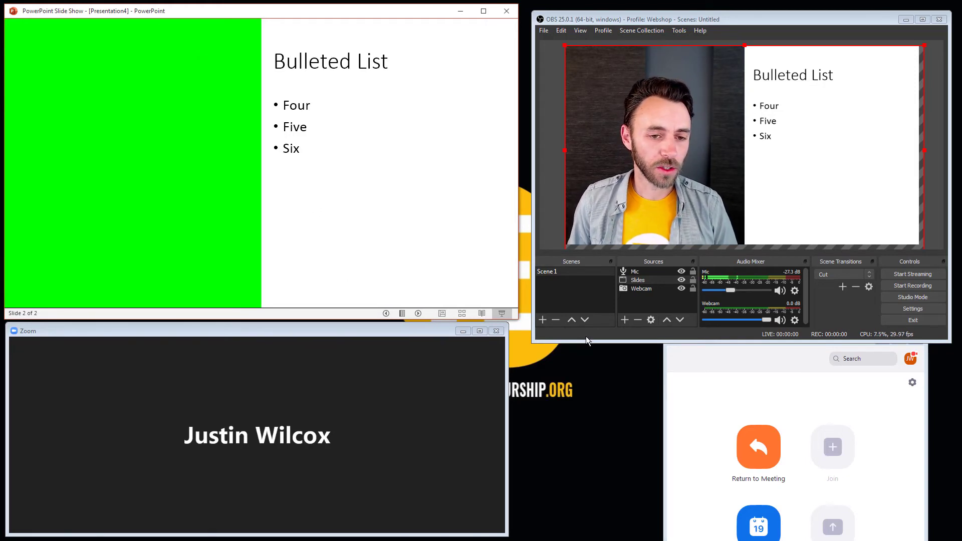
Shorten the OBS Studio window and place it below the Zoom meeting window, which is moved and resized to fit beside the slide show.
{"action": "left_click_drag", "start_coordinate": [586, 341], "coordinate": [591, 221]}
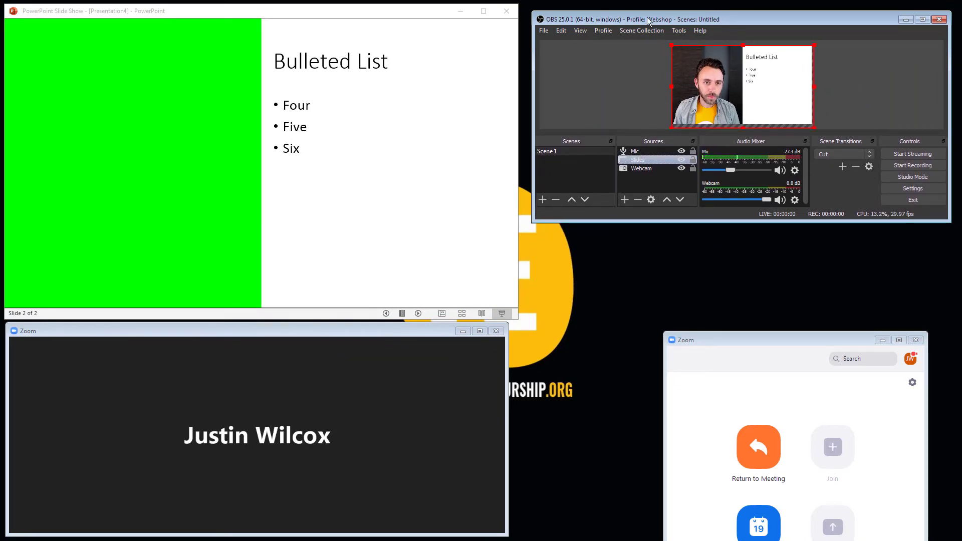
{"action": "left_click_drag", "start_coordinate": [648, 21], "coordinate": [635, 336]}
{"action": "left_click_drag", "start_coordinate": [333, 332], "coordinate": [775, 14]}
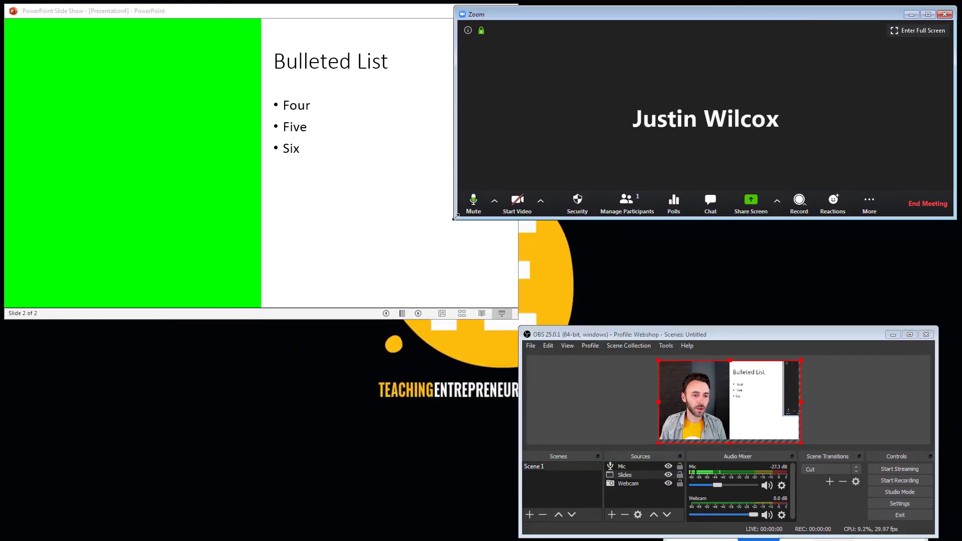
{"action": "left_click_drag", "start_coordinate": [456, 217], "coordinate": [524, 314]}
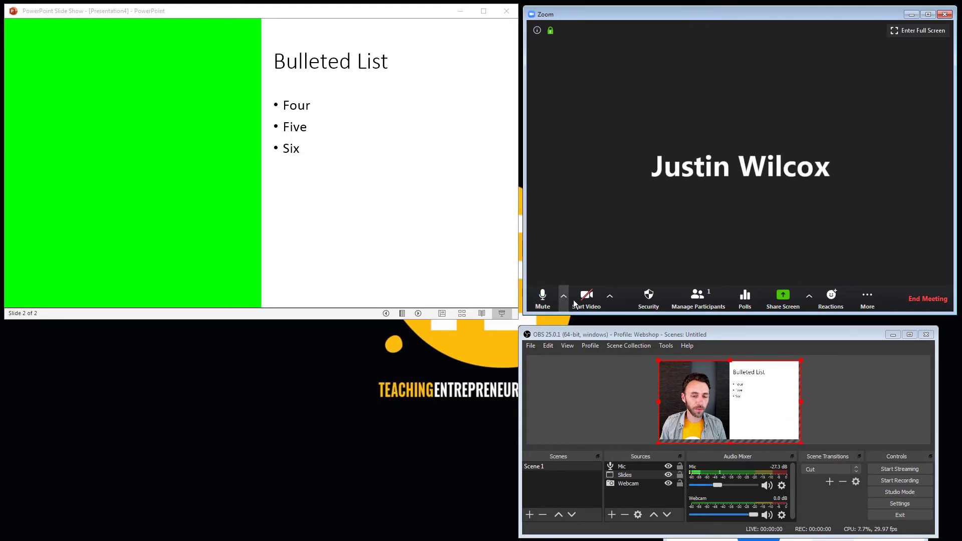
Choose OBS-Camera as the Zoom meeting's camera and start the video.
{"action": "left_click", "coordinate": [609, 298]}
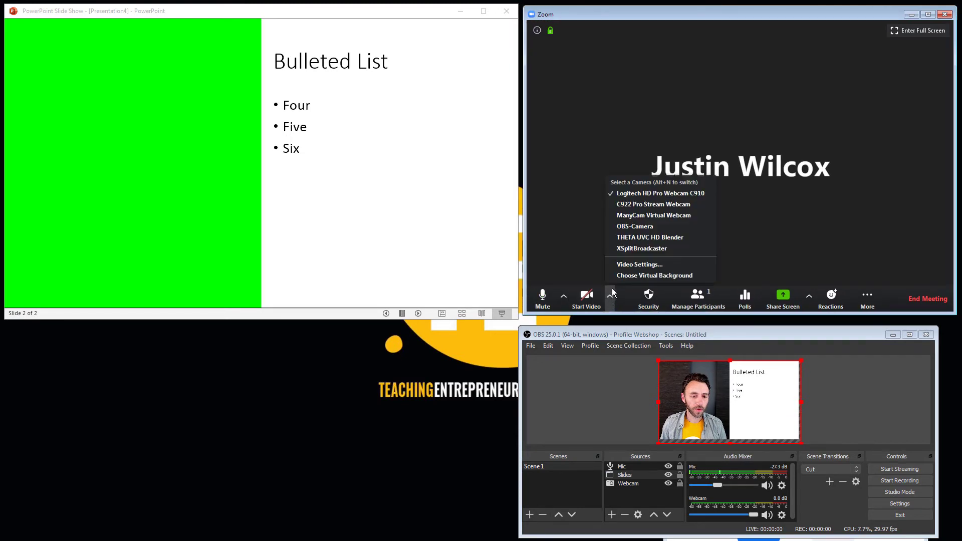
{"action": "left_click", "coordinate": [646, 230]}
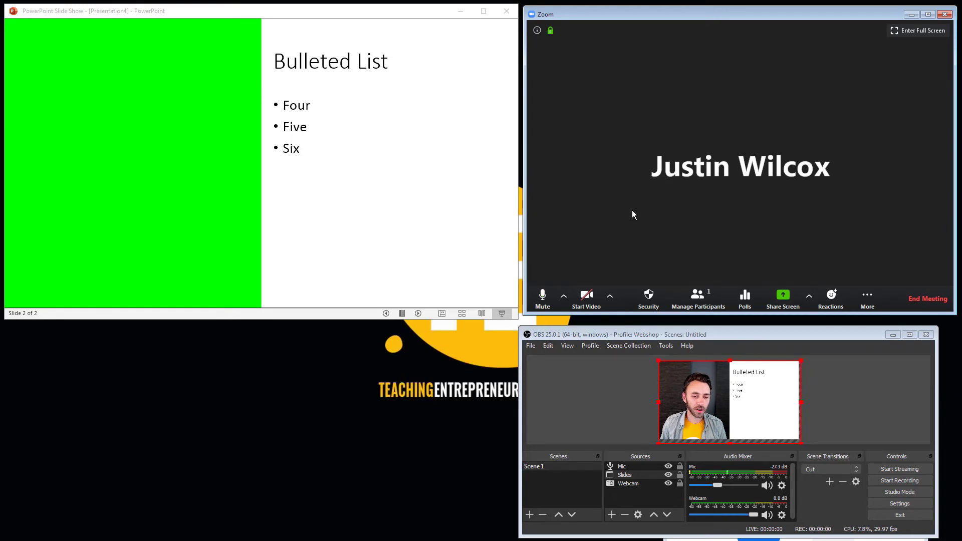
{"action": "left_click", "coordinate": [585, 301]}
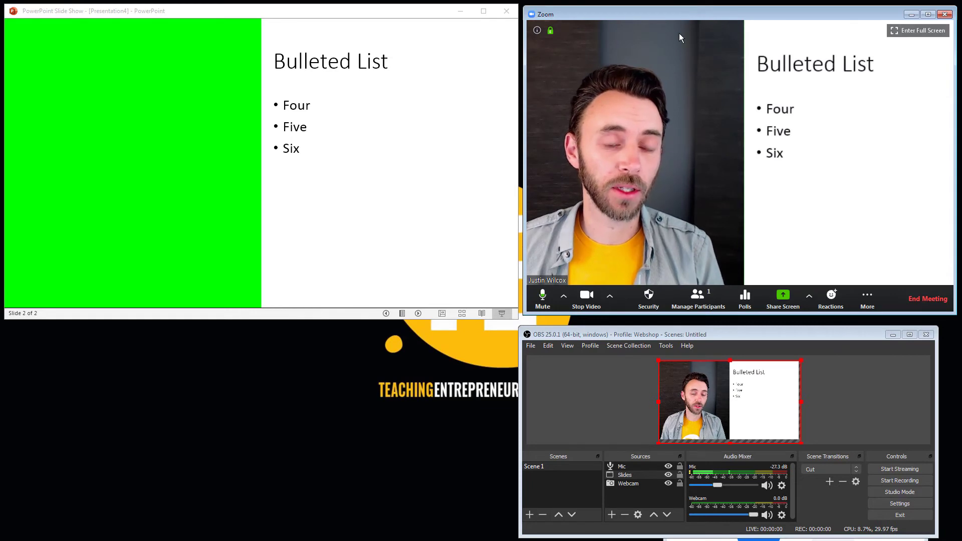
Switch to the PowerPoint slide show, step back to the start of slide 1, and reveal bullets One to Three to test the Zoom video.
{"action": "left_click", "coordinate": [377, 12]}
{"action": "key", "text": "Left"}
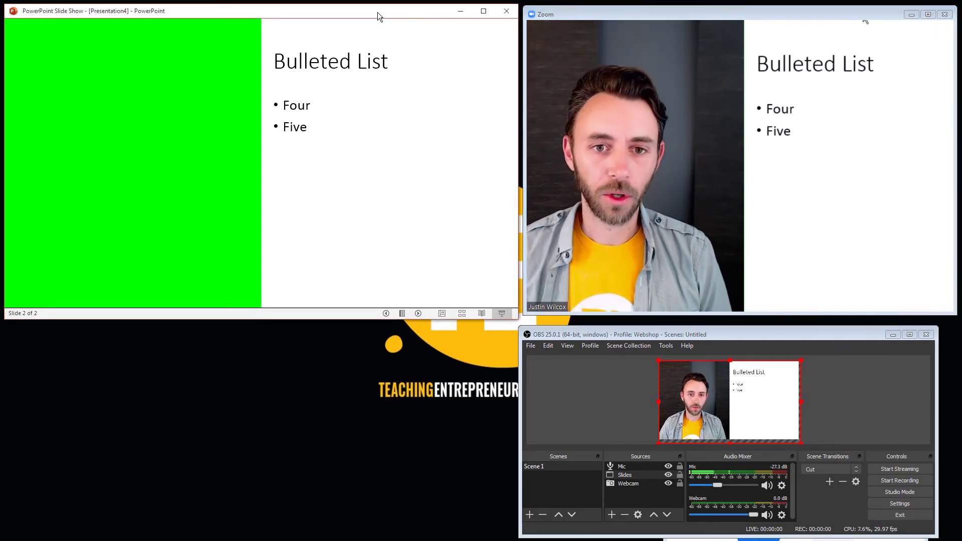
{"action": "key", "text": "Left"}
{"action": "key", "text": "Left"}
{"action": "key", "text": "Left"}
{"action": "key", "text": "Left"}
{"action": "key", "text": "Right"}
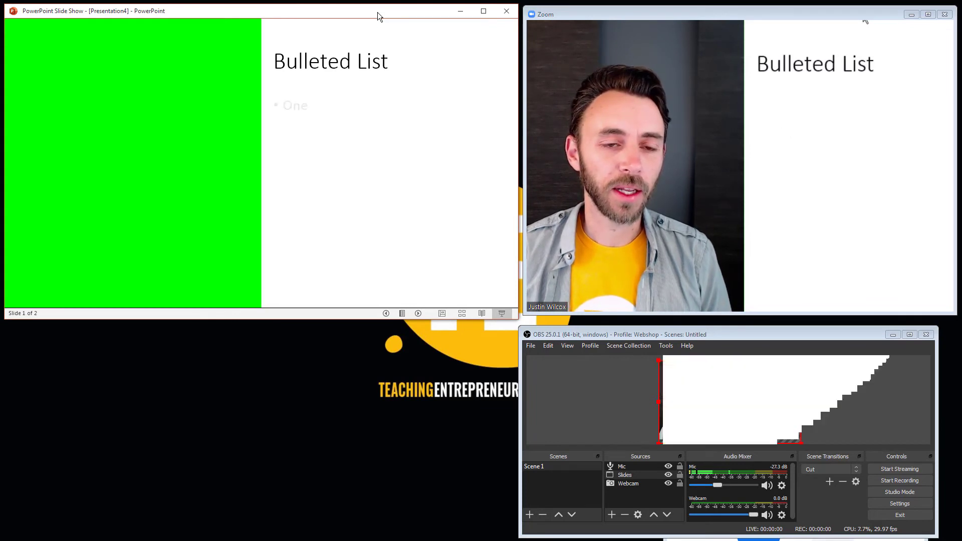
{"action": "key", "text": "Right"}
{"action": "key", "text": "Right"}
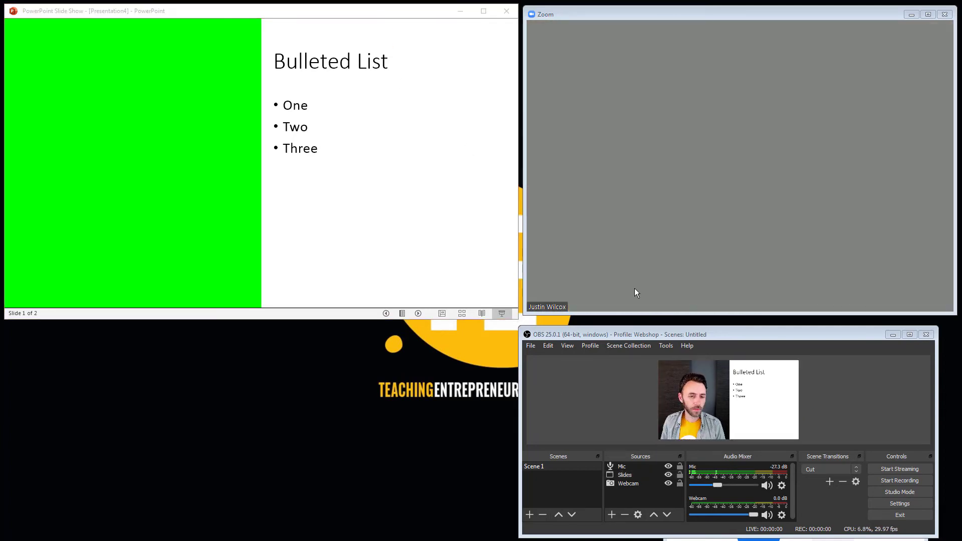
Open a windowed projector of the OBS Studio preview, place it below the slide show, and enlarge it.
{"action": "mouse_move", "coordinate": [623, 296]}
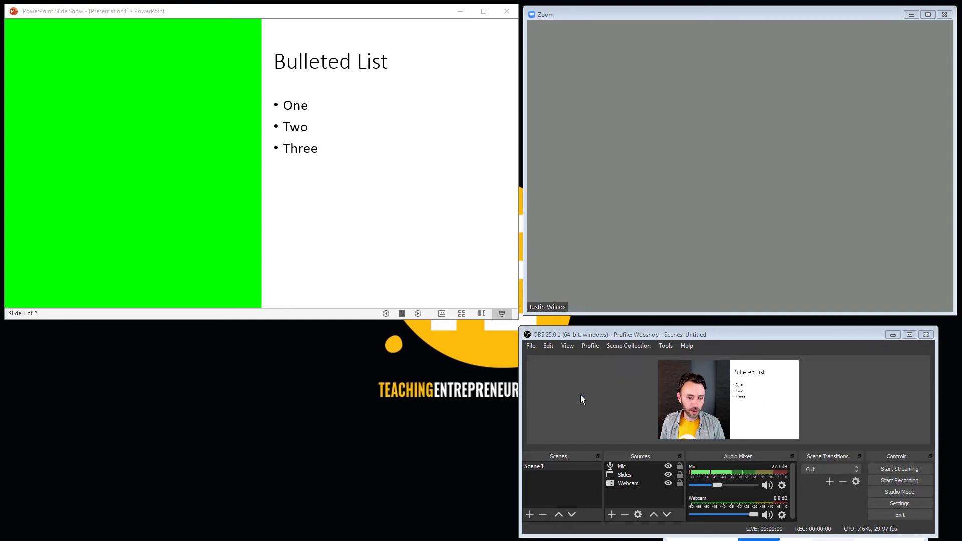
{"action": "right_click", "coordinate": [584, 377]}
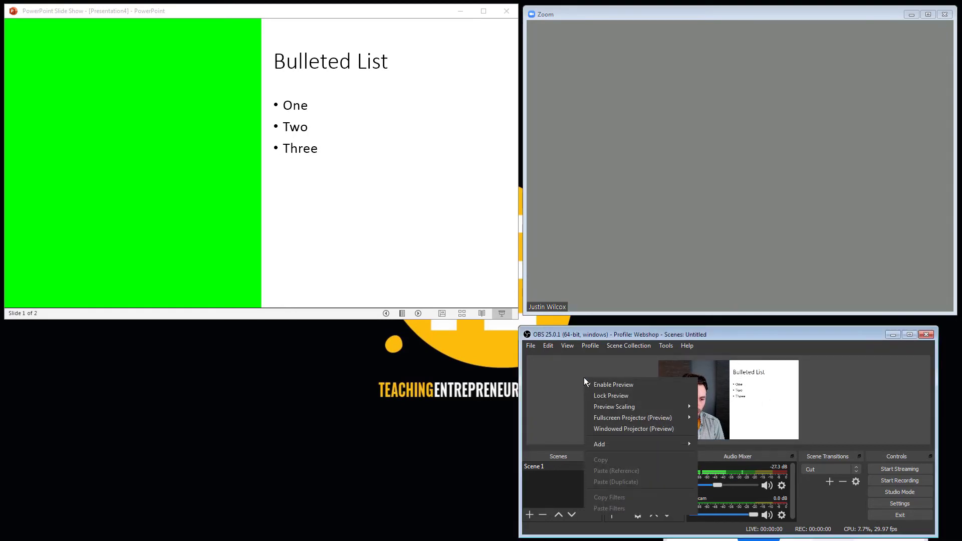
{"action": "left_click", "coordinate": [605, 429]}
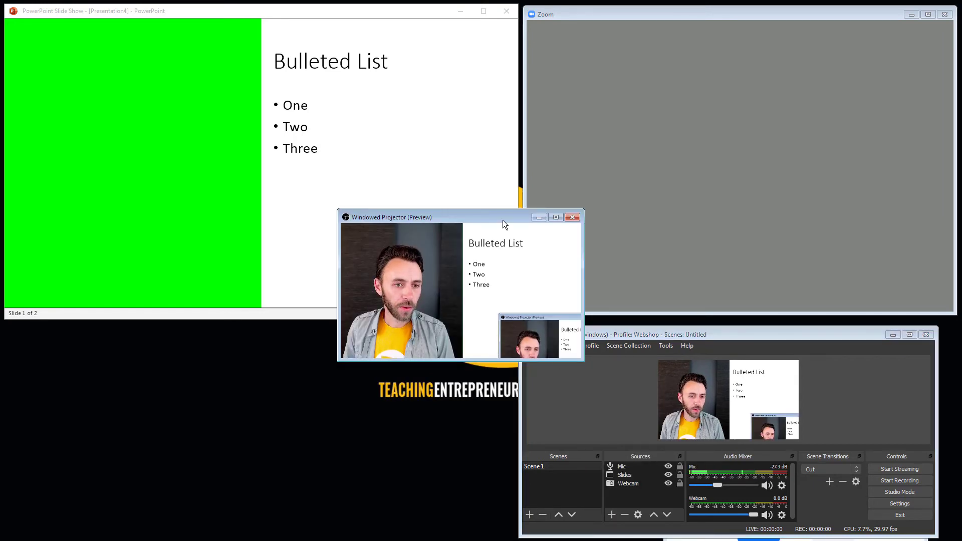
{"action": "left_click_drag", "start_coordinate": [505, 224], "coordinate": [191, 344]}
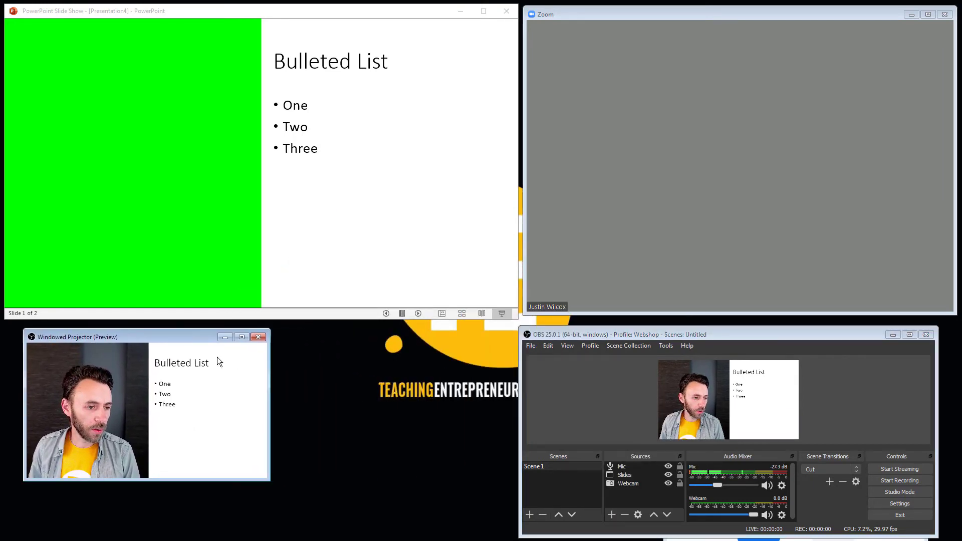
{"action": "left_click_drag", "start_coordinate": [270, 481], "coordinate": [372, 539]}
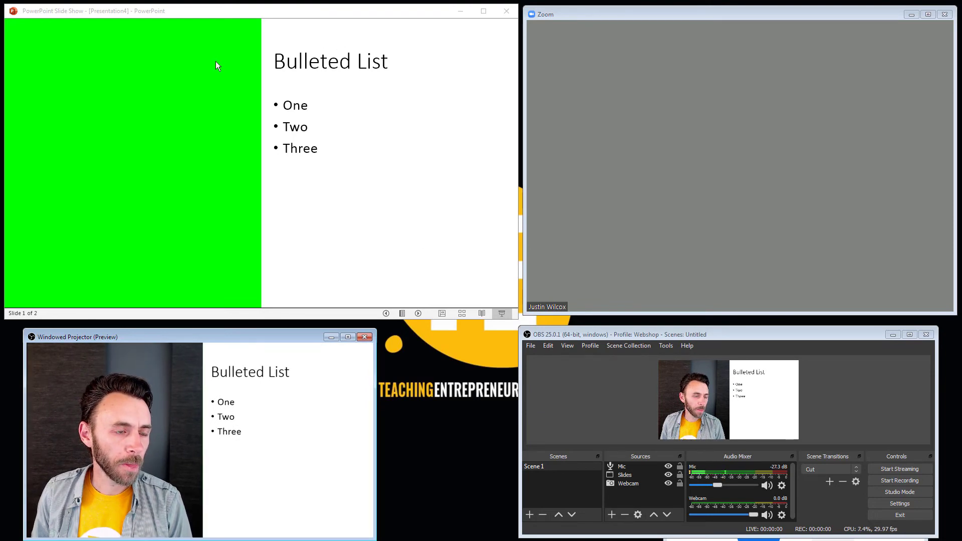
{"action": "mouse_move", "coordinate": [374, 380]}
{"action": "left_mouse_down"}
{"action": "mouse_move", "coordinate": [395, 379]}
{"action": "mouse_move", "coordinate": [374, 381]}
{"action": "left_mouse_up"}
Share the Windowed Projector (Preview) window in the Zoom meeting and move that window beside the slide show.
{"action": "mouse_move", "coordinate": [762, 300]}
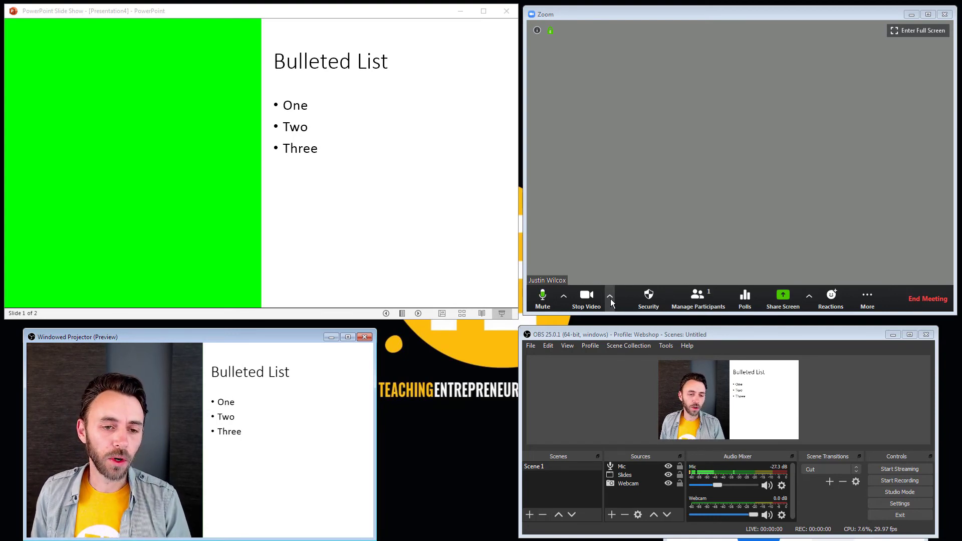
{"action": "left_click", "coordinate": [661, 19]}
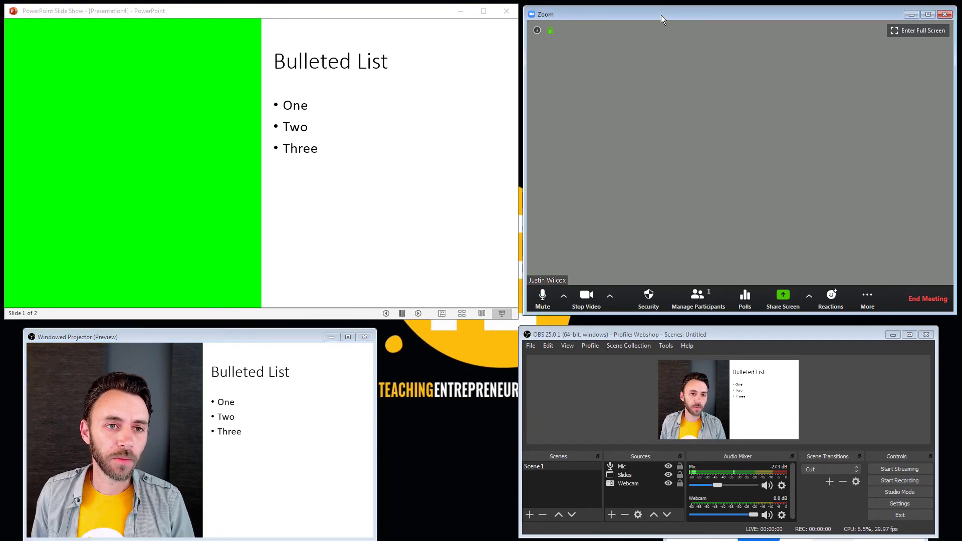
{"action": "left_click", "coordinate": [786, 301]}
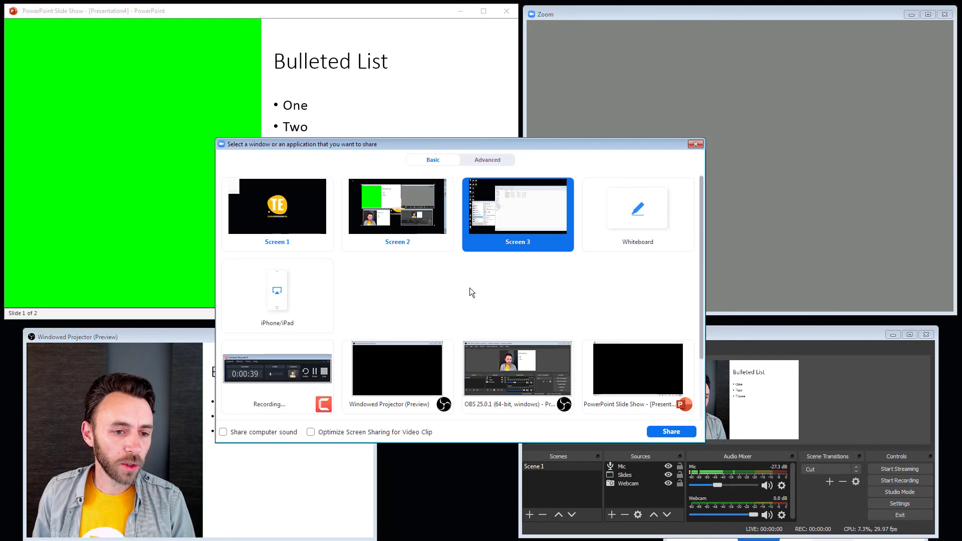
{"action": "left_click", "coordinate": [402, 371]}
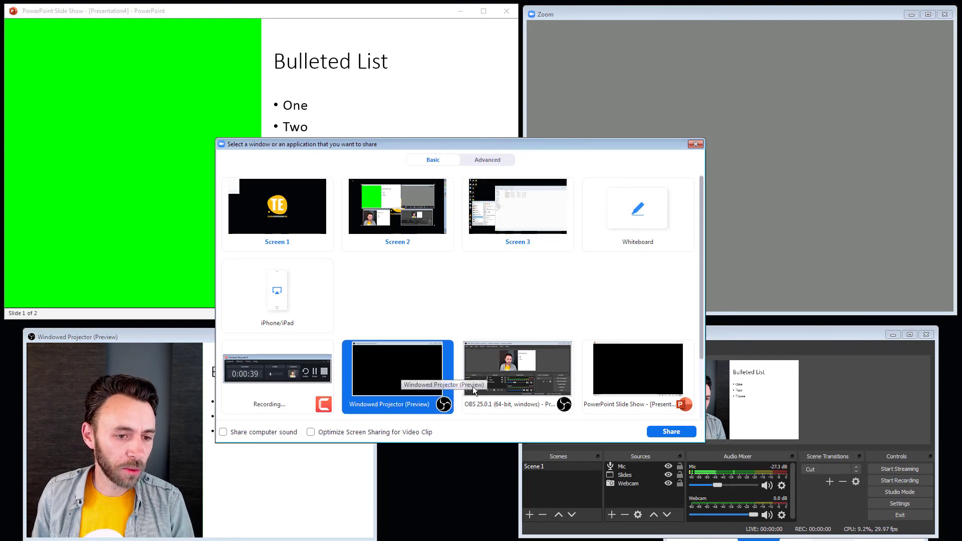
{"action": "left_click", "coordinate": [671, 432]}
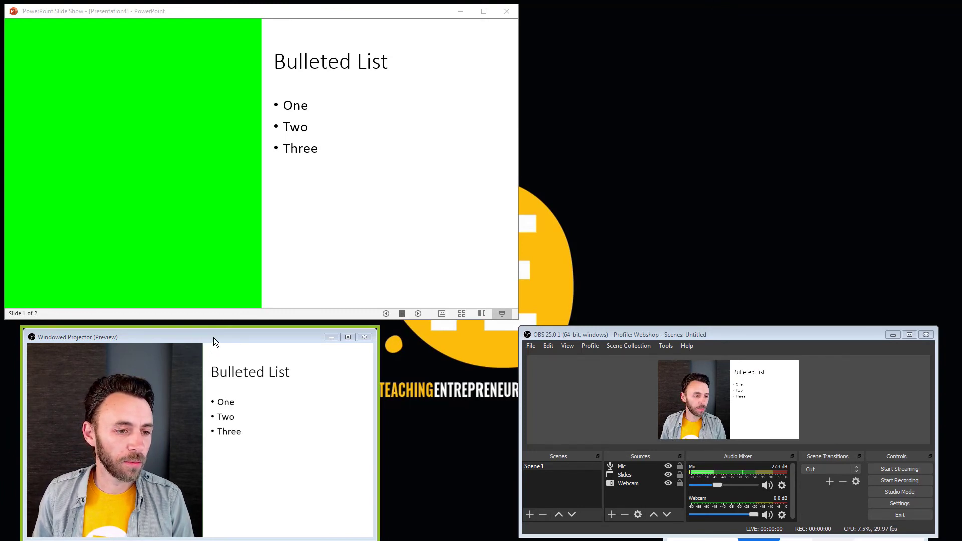
{"action": "left_click_drag", "start_coordinate": [214, 341], "coordinate": [742, 44]}
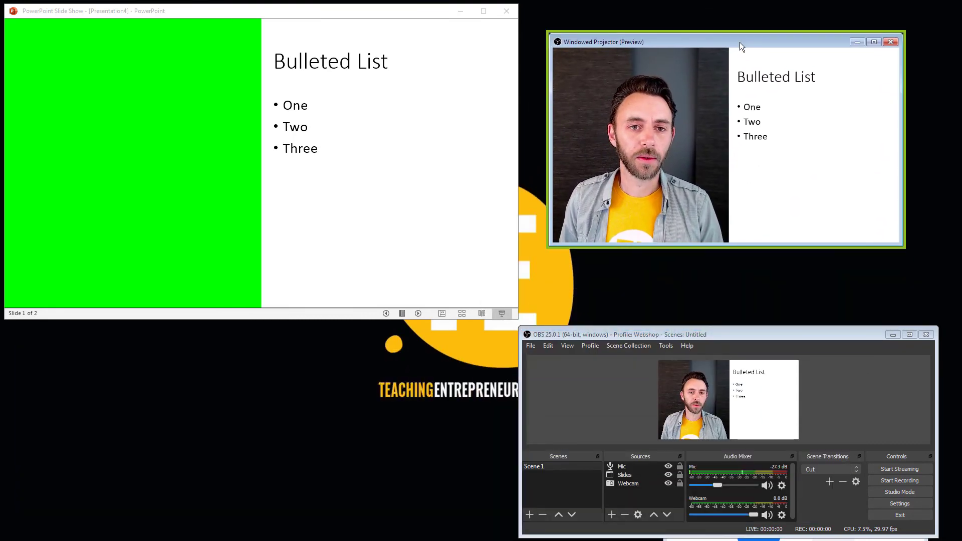
Switch to the PowerPoint slide show, go back to slide 1's first bullets, and advance through slide 2 to test the shared projector window.
{"action": "left_click", "coordinate": [442, 16]}
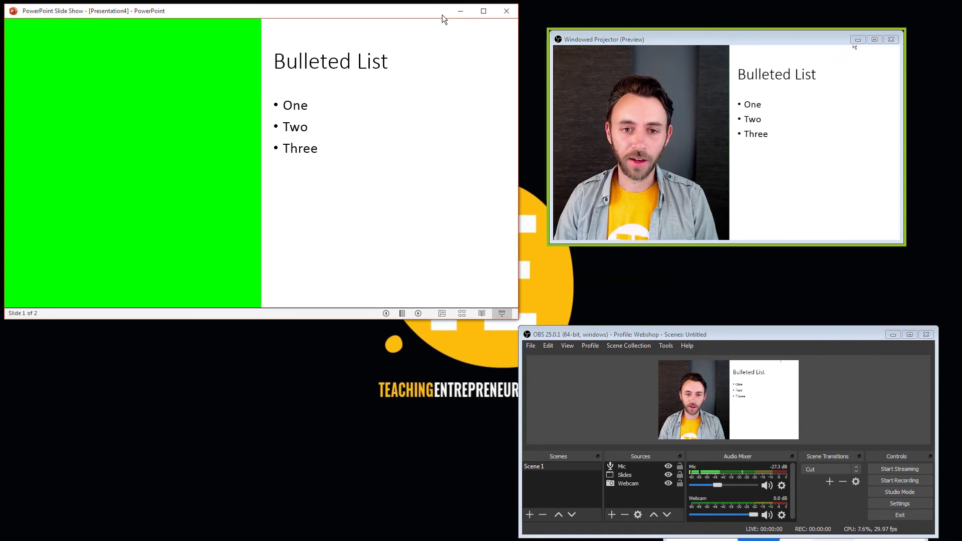
{"action": "key", "text": "Left"}
{"action": "key", "text": "Left"}
{"action": "key", "text": "Left"}
{"action": "key", "text": "Right"}
{"action": "key", "text": "Right"}
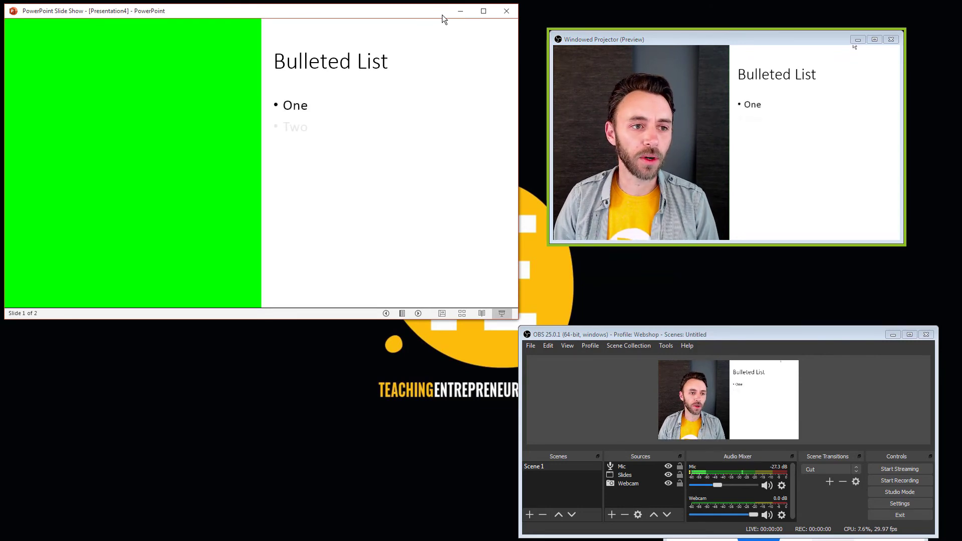
{"action": "key", "text": "Right"}
{"action": "key", "text": "Right"}
{"action": "key", "text": "Right"}
{"action": "key", "text": "Right"}
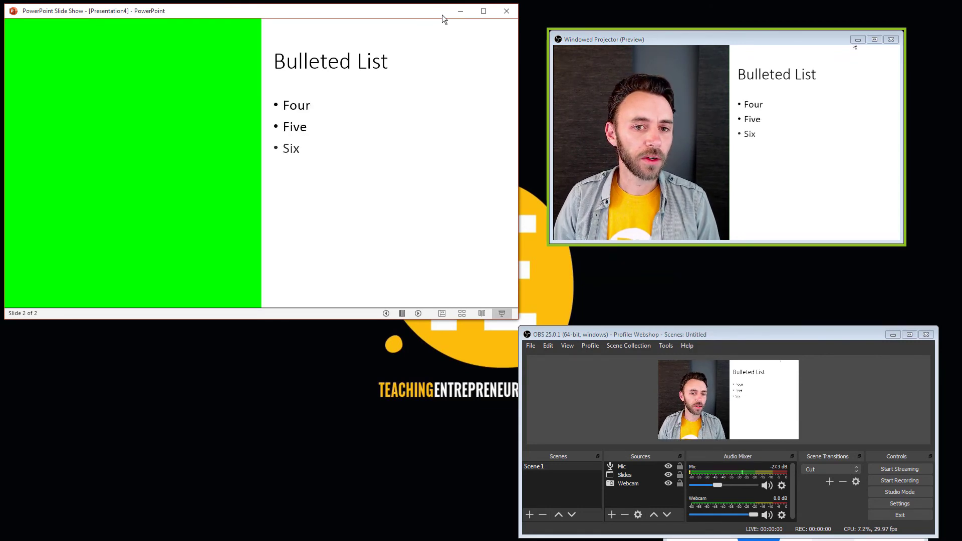
Step the slide show back and reveal the first slide's bullets up to Three beside the presenter.
{"action": "key", "text": "Left"}
{"action": "key", "text": "Left"}
{"action": "key", "text": "Left"}
{"action": "key", "text": "Left"}
{"action": "key", "text": "Left"}
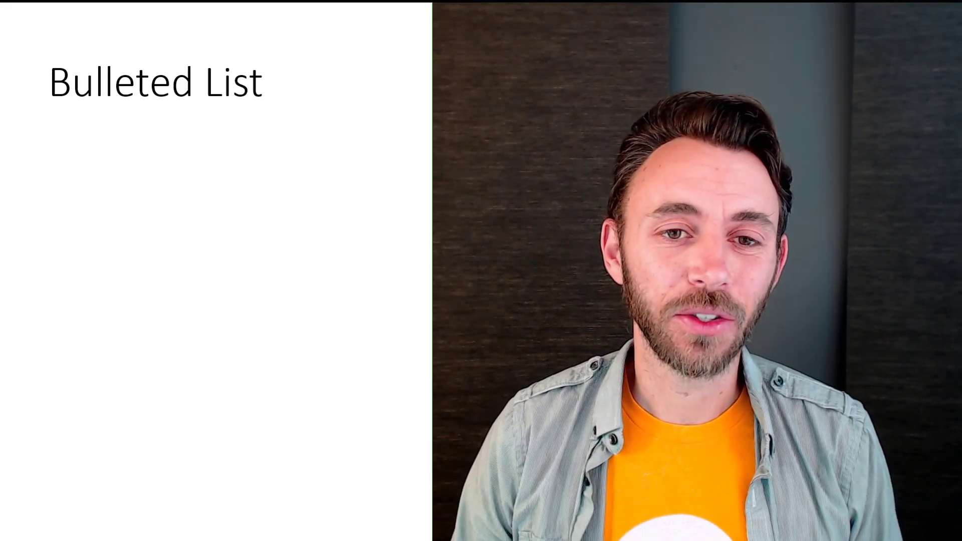
{"action": "key", "text": "Right"}
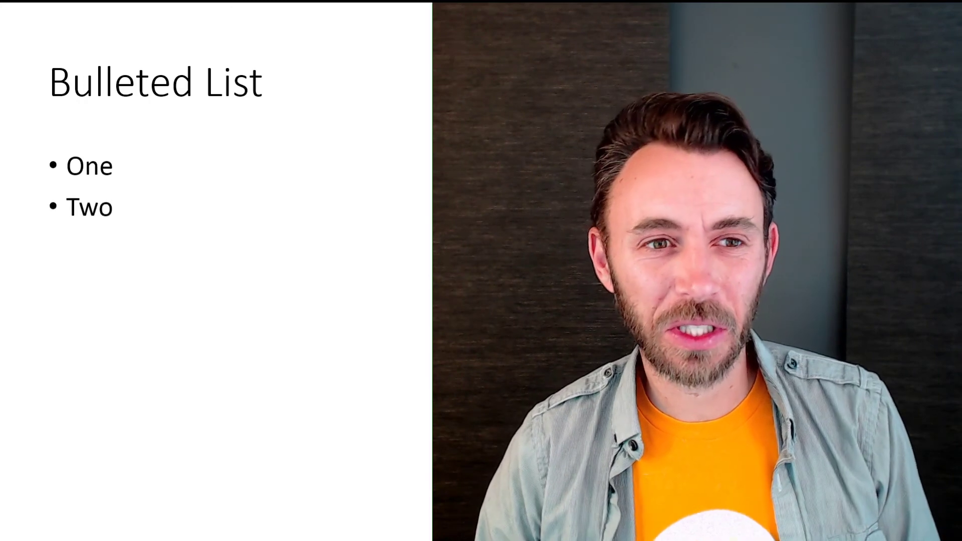
{"action": "key", "text": "Right"}
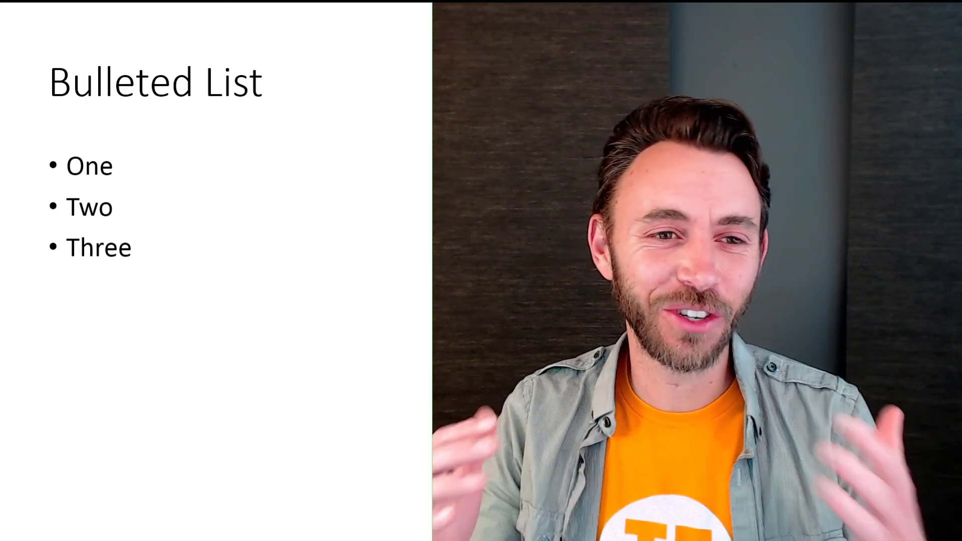